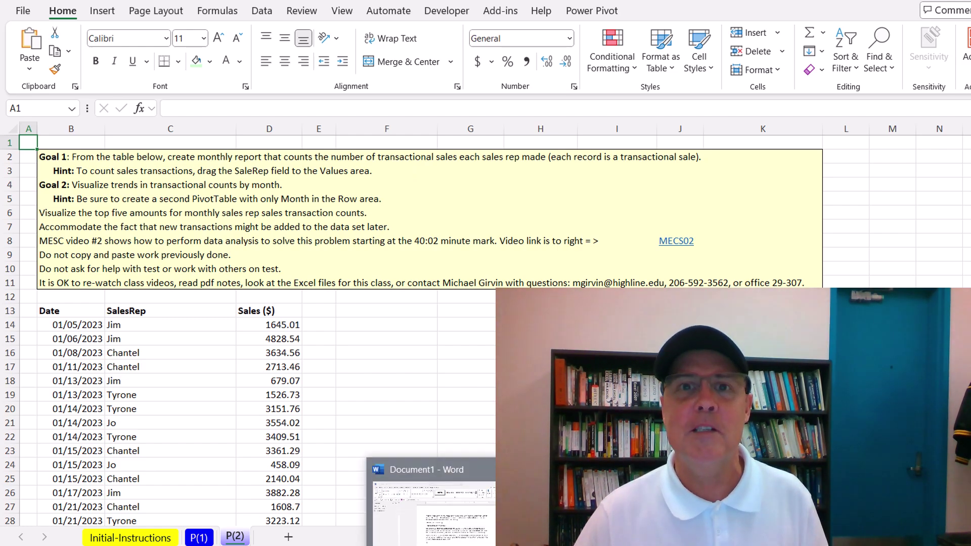
Step: Convert the Date, SalesRep and Sales ($) list in B13:D177 into a table with headers
left_click(433, 505)
key("alt+Tab")
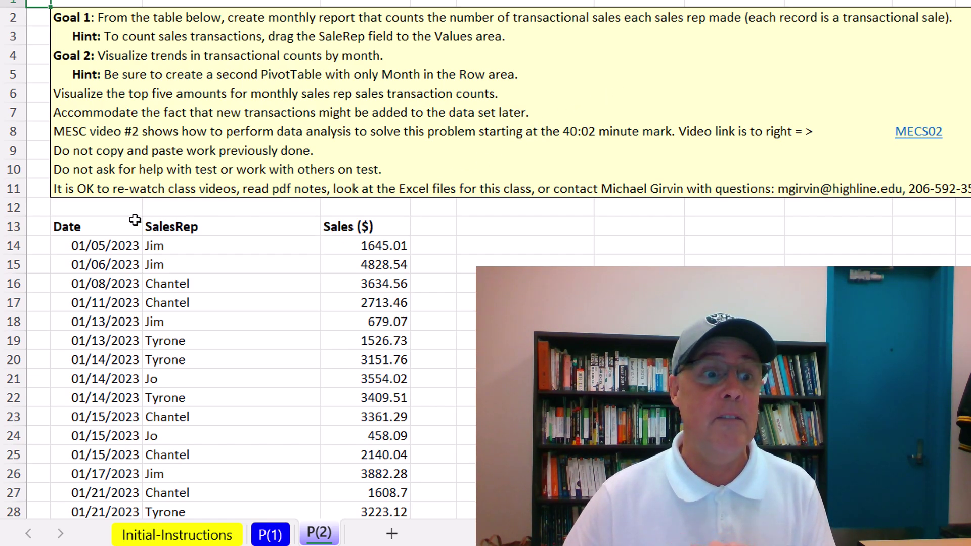
left_click_drag(83, 225, 364, 340)
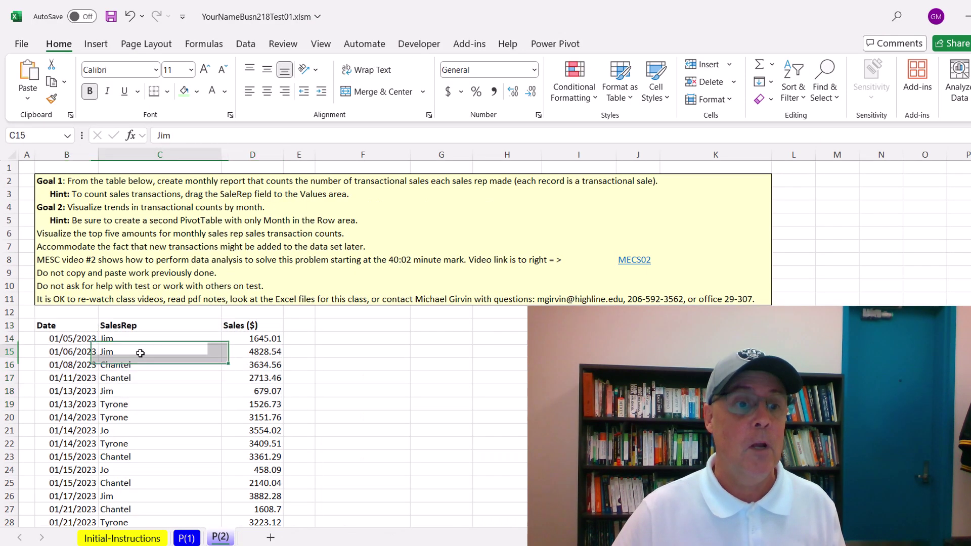
left_click(203, 268)
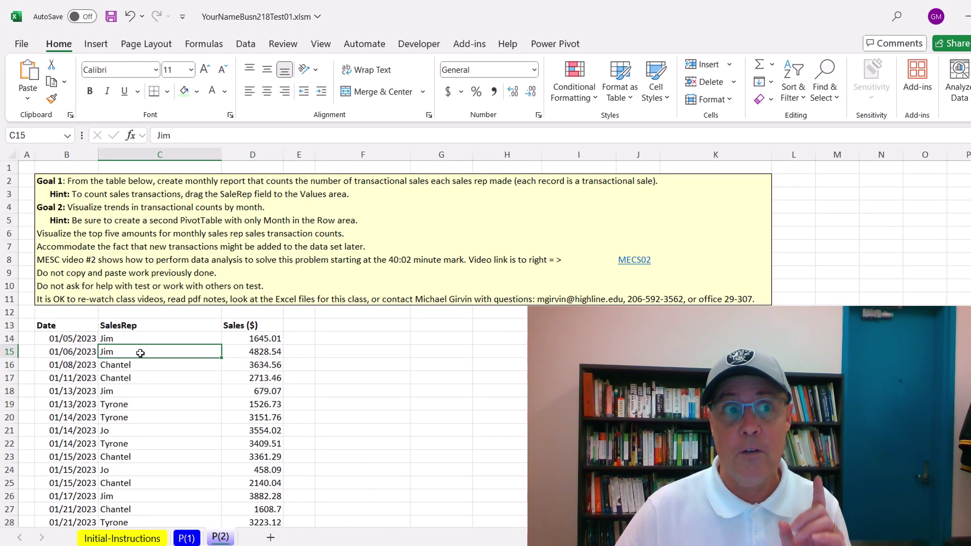
left_click(96, 44)
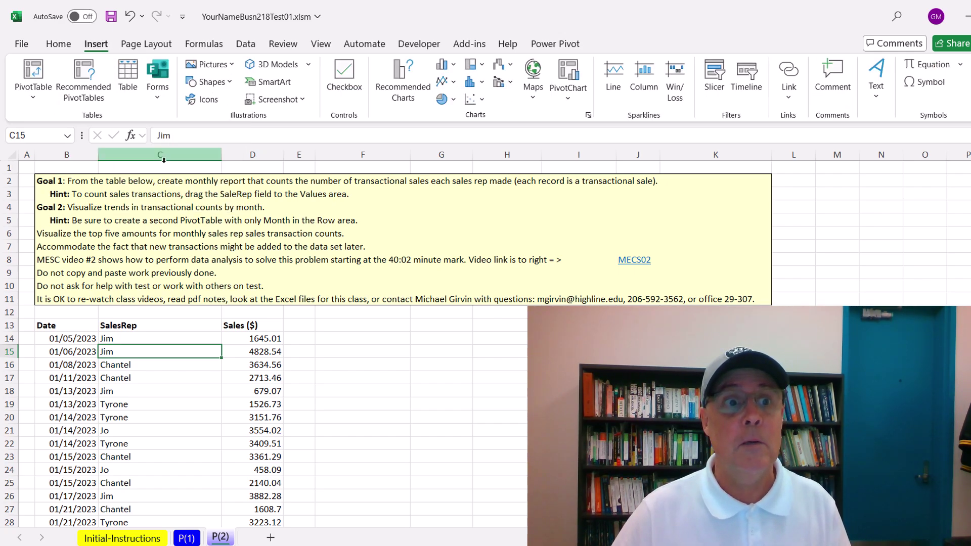
key("ctrl+t")
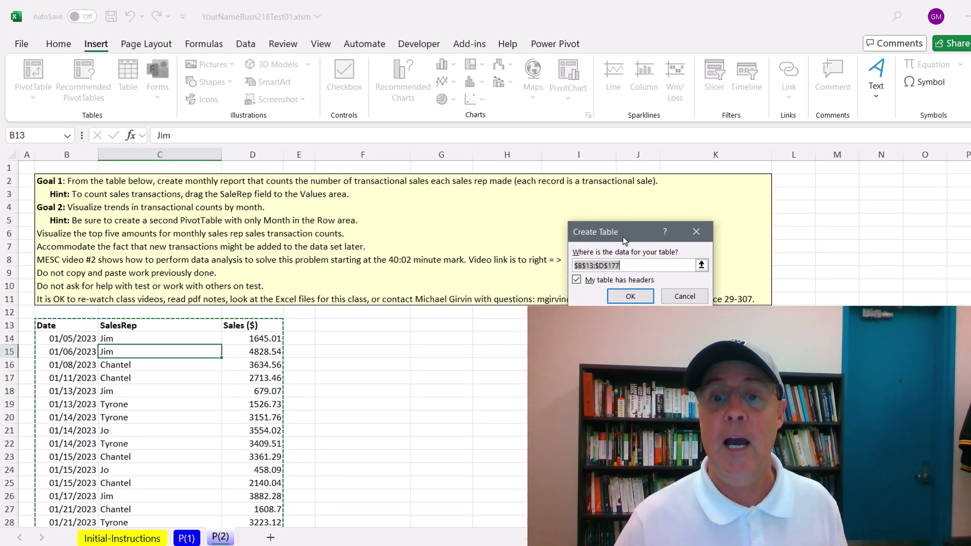
left_click_drag(621, 231, 284, 210)
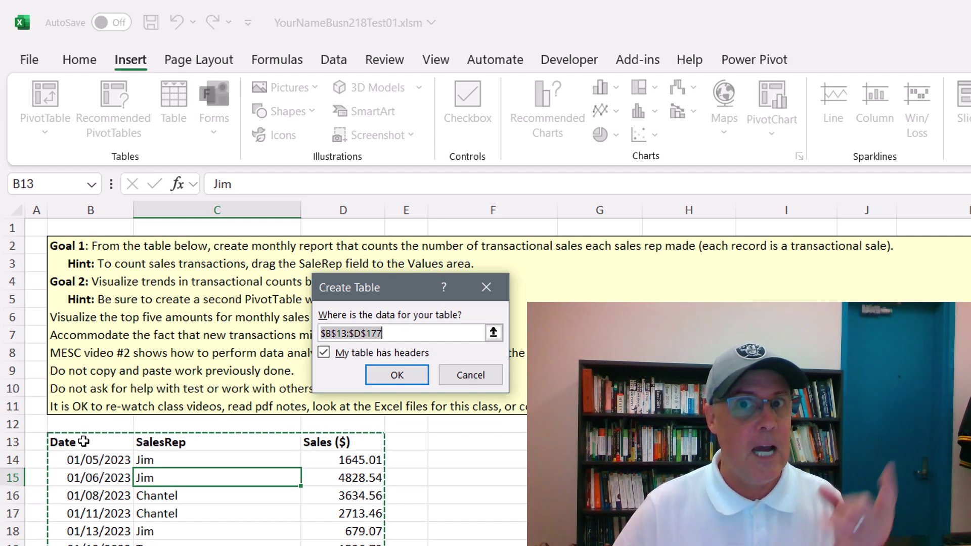
left_click(391, 373)
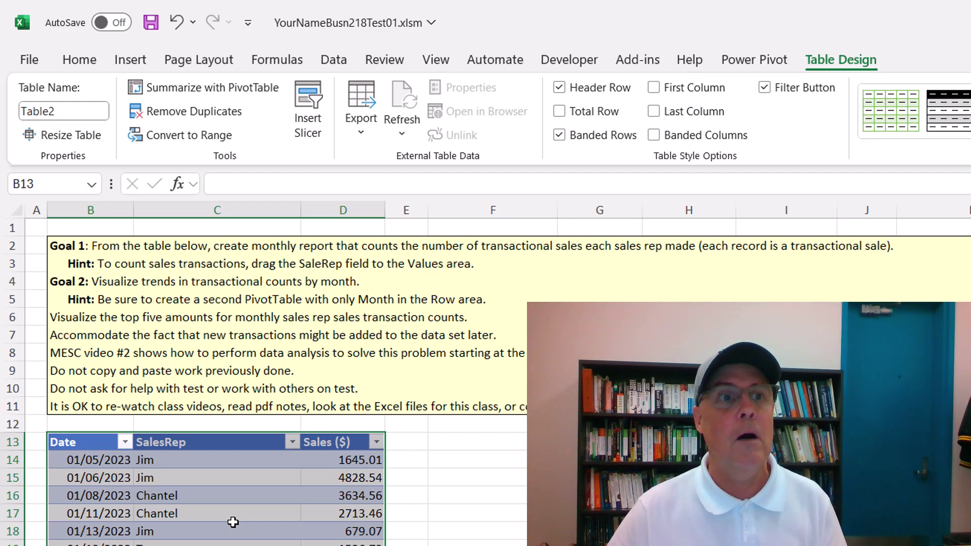
left_click(251, 461)
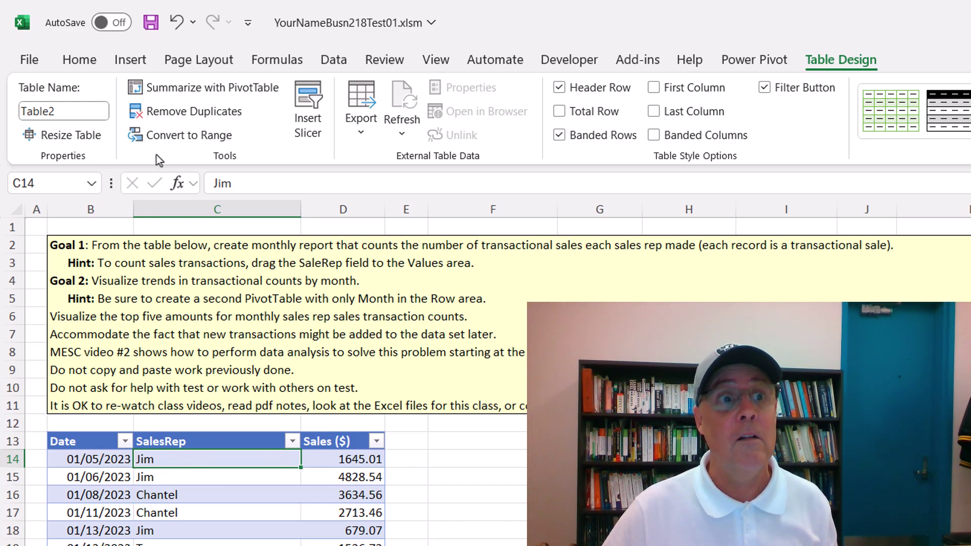
left_click(129, 66)
left_click(50, 140)
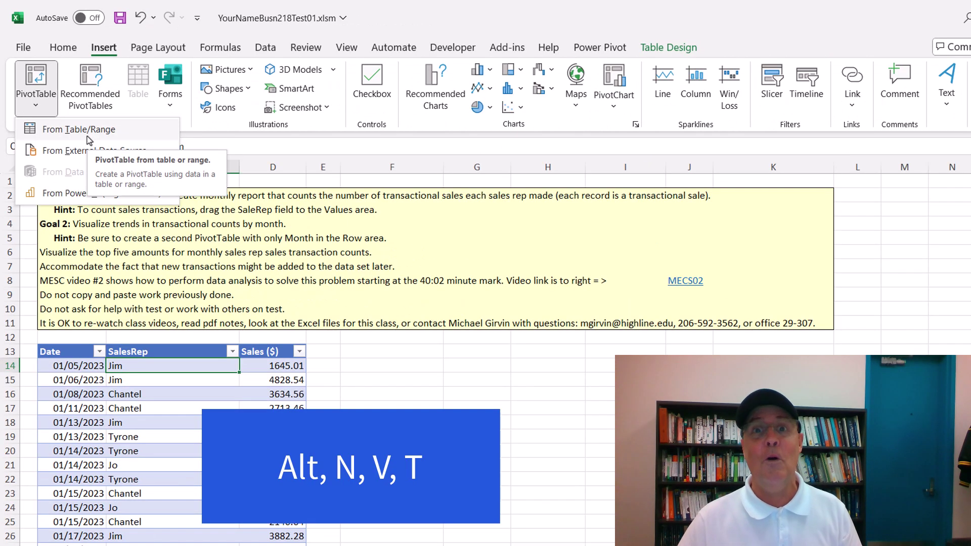
key("Escape")
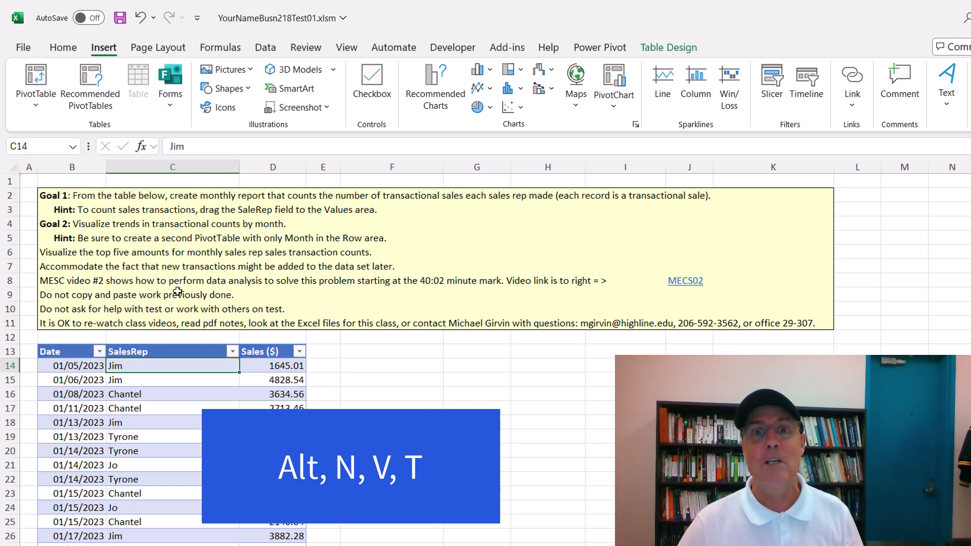
key("alt")
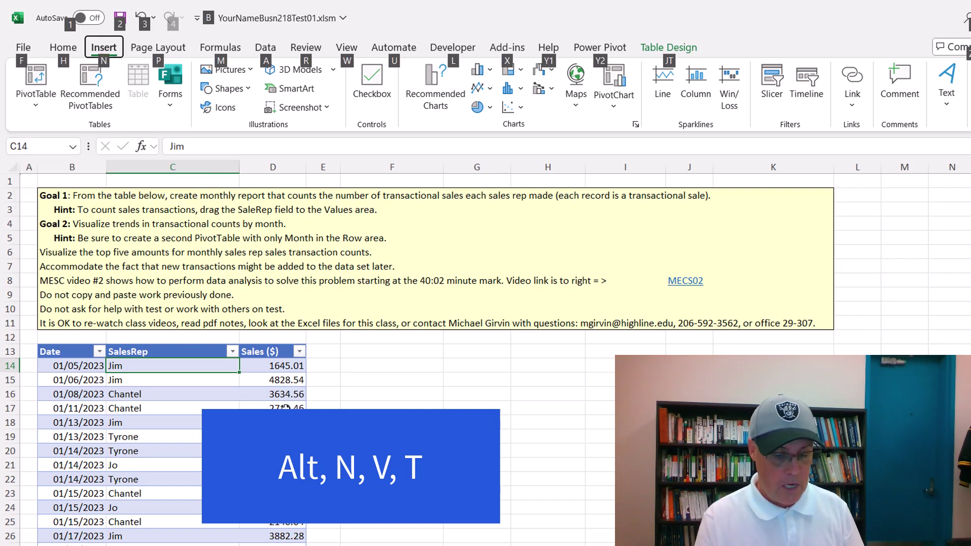
key("n")
key("v")
key("t")
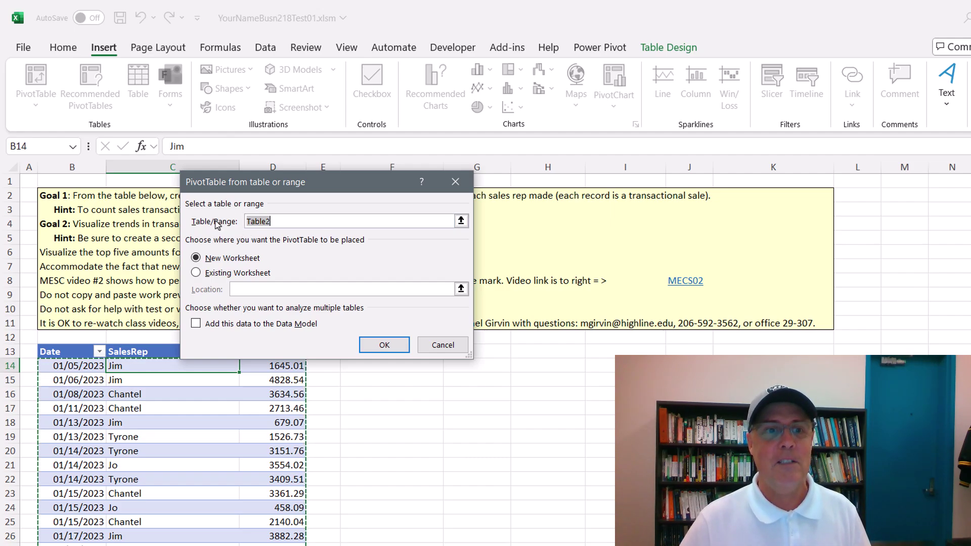
key("Escape")
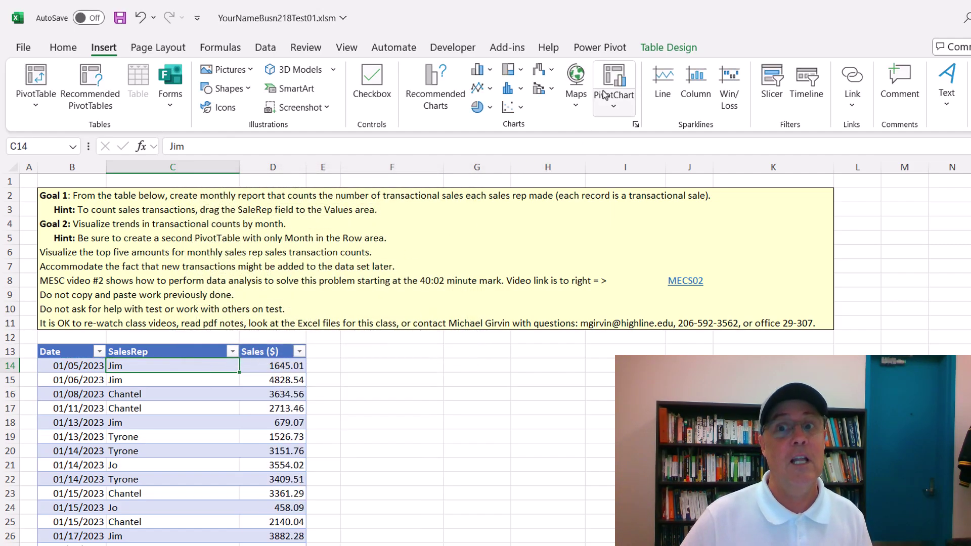
Step: Rename the table to SalesTable
left_click(651, 49)
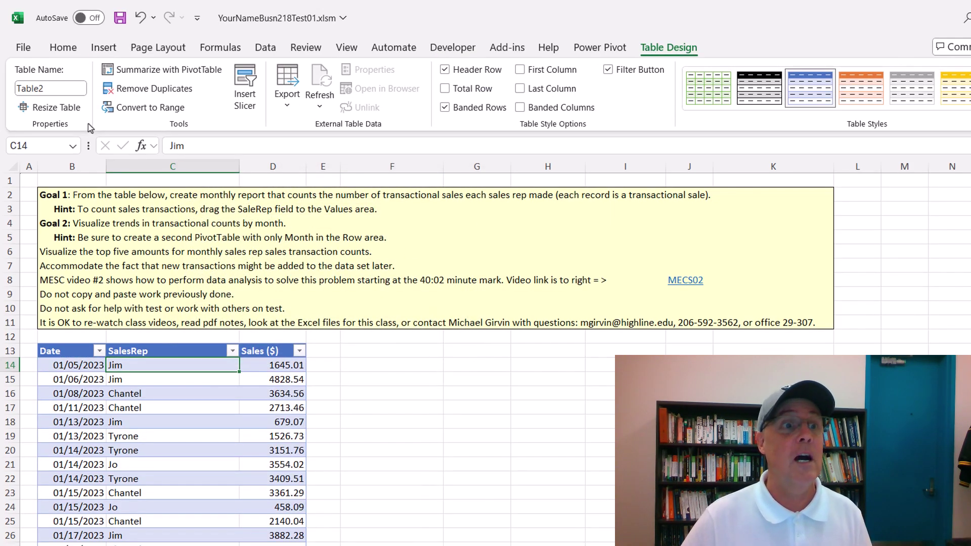
left_click(60, 88)
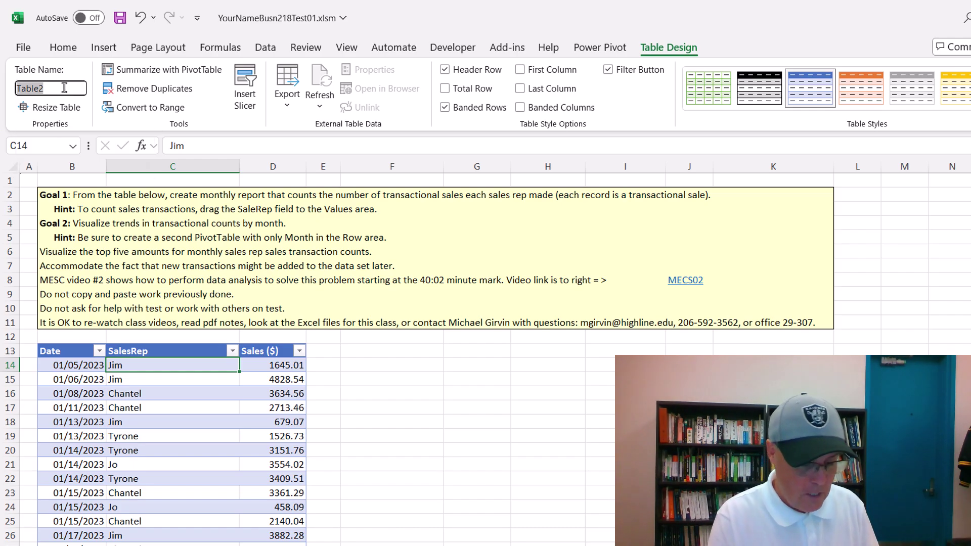
type("Sales")
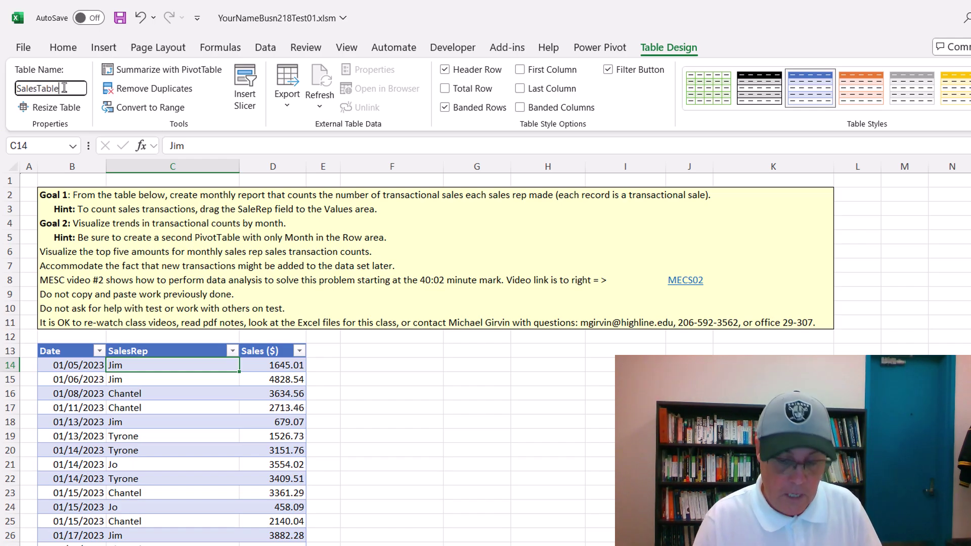
key("Return")
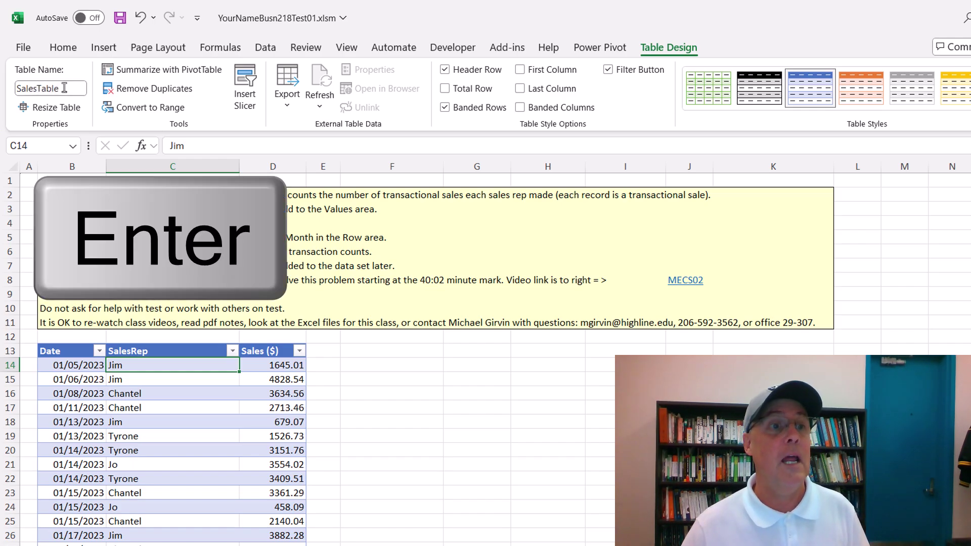
Step: Insert an empty PivotTable from SalesTable at cell F13 on the same sheet
left_click(169, 384)
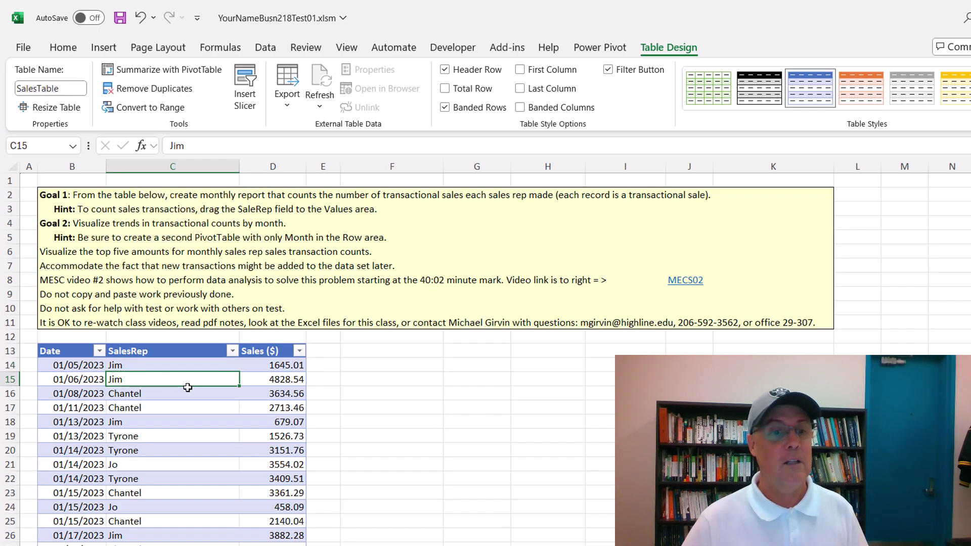
key("alt")
key("n")
key("v")
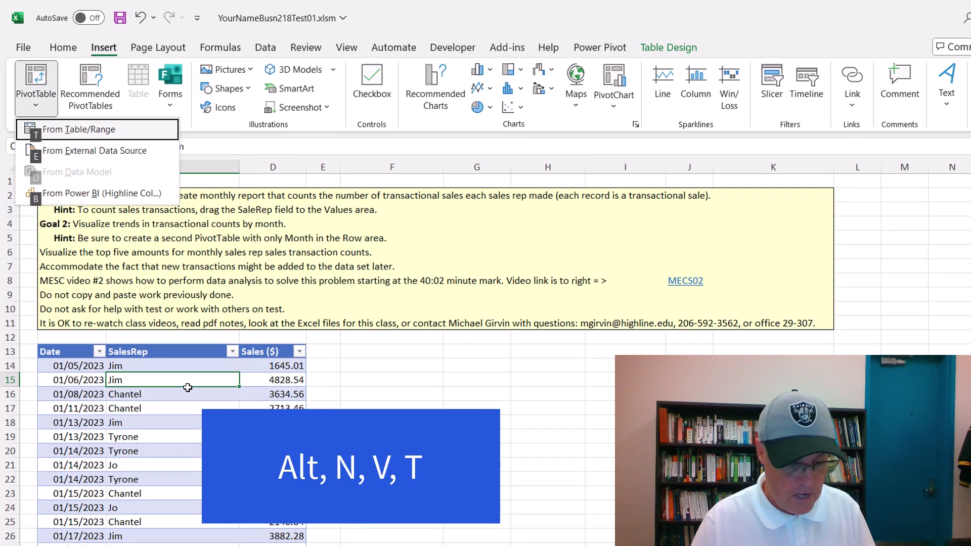
key("t")
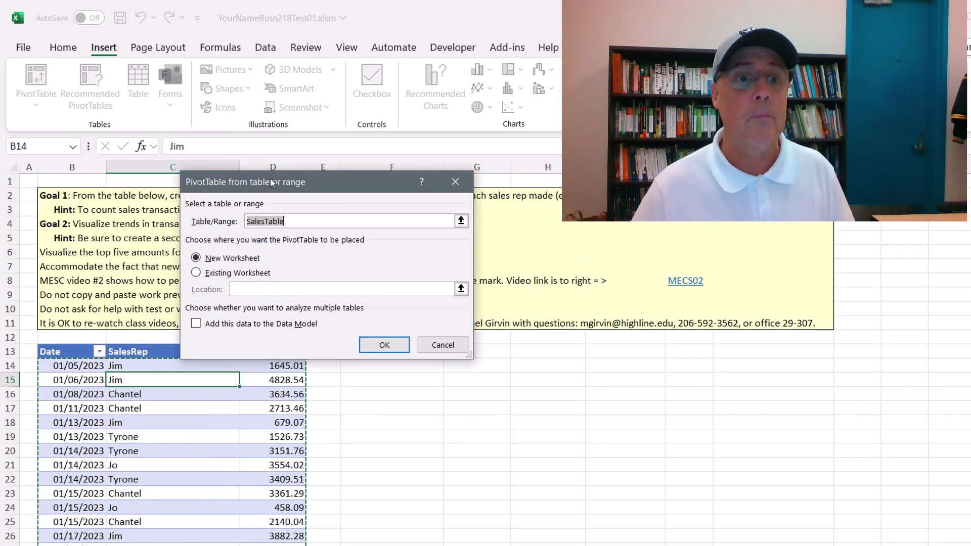
left_click_drag(253, 183, 611, 281)
left_click(556, 373)
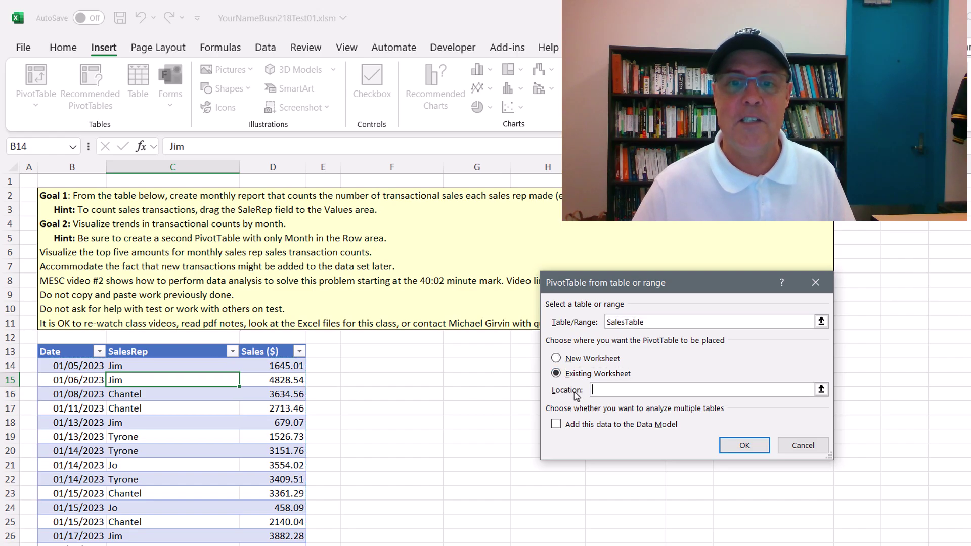
left_click(392, 350)
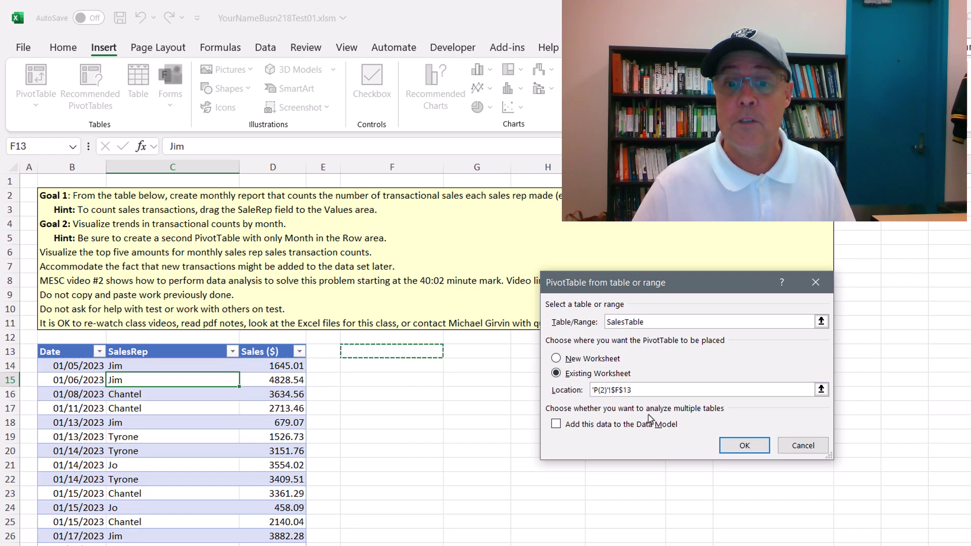
left_click(743, 446)
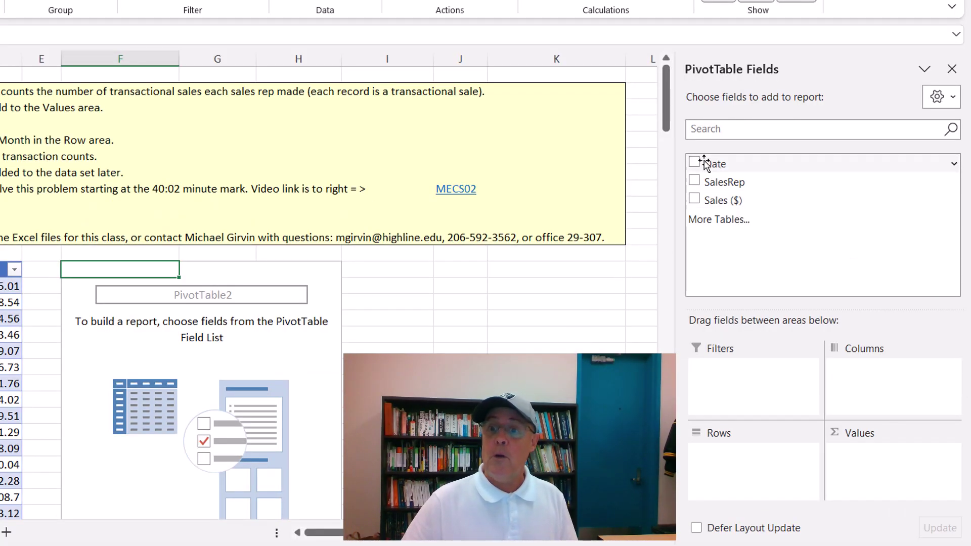
Step: Put Date in the PivotTable rows, grouped by Months only (Jan through Jun)
left_click_drag(706, 164, 740, 480)
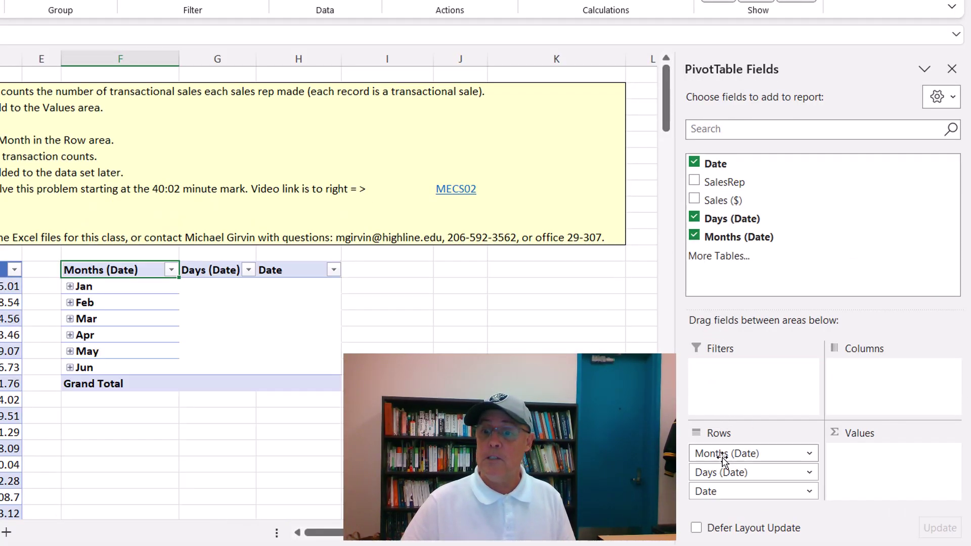
right_click(138, 303)
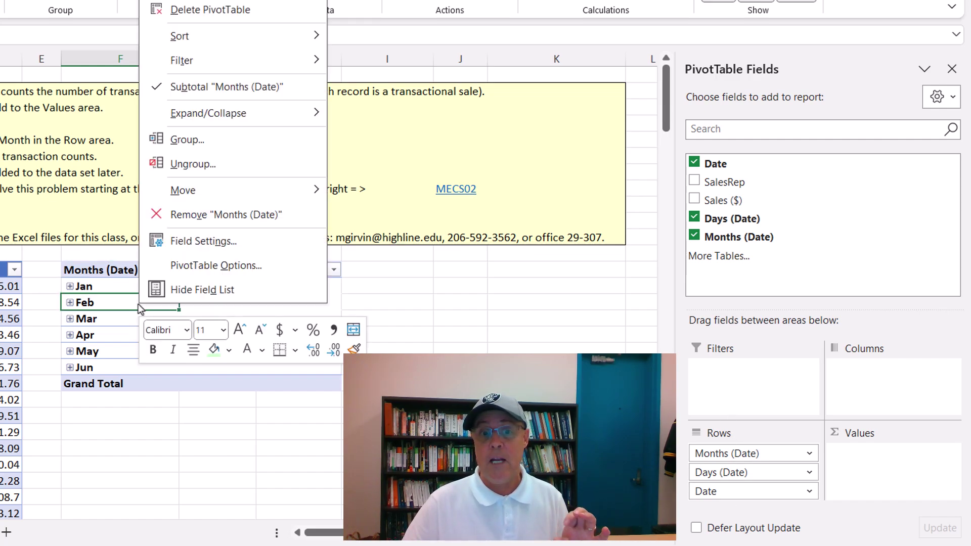
left_click(189, 145)
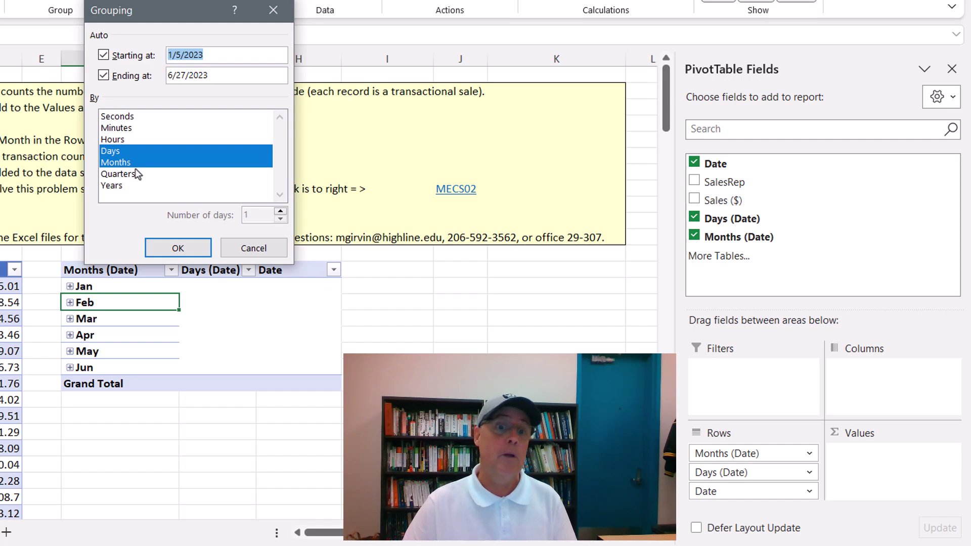
left_click(112, 154)
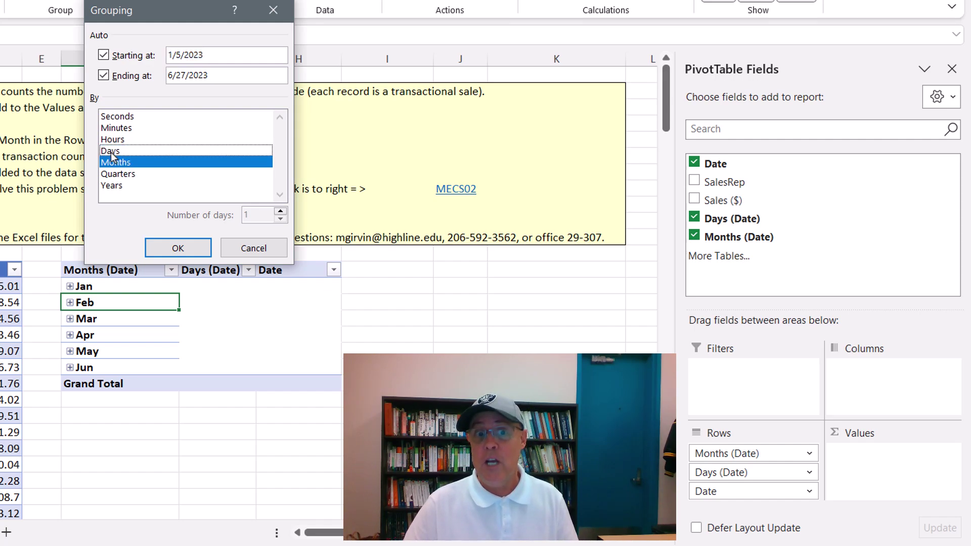
left_click(186, 247)
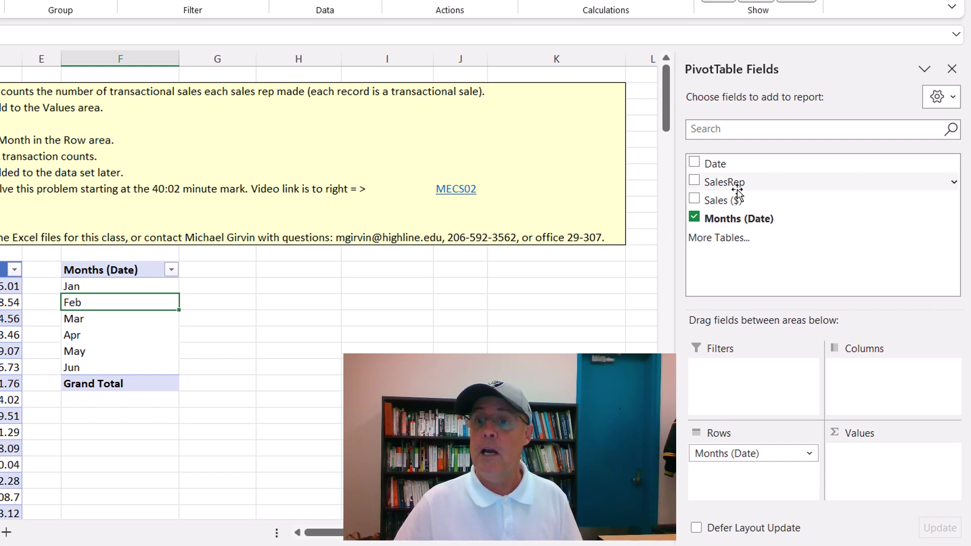
Step: Nest SalesRep above the month rows, try Sales ($) as a counted value, then undo it
left_click_drag(726, 183, 761, 465)
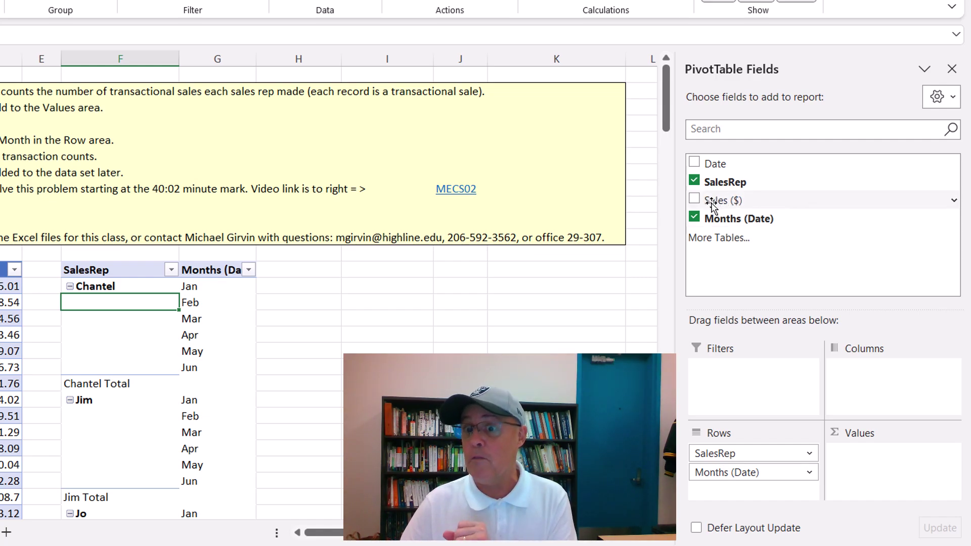
left_click_drag(712, 204, 900, 486)
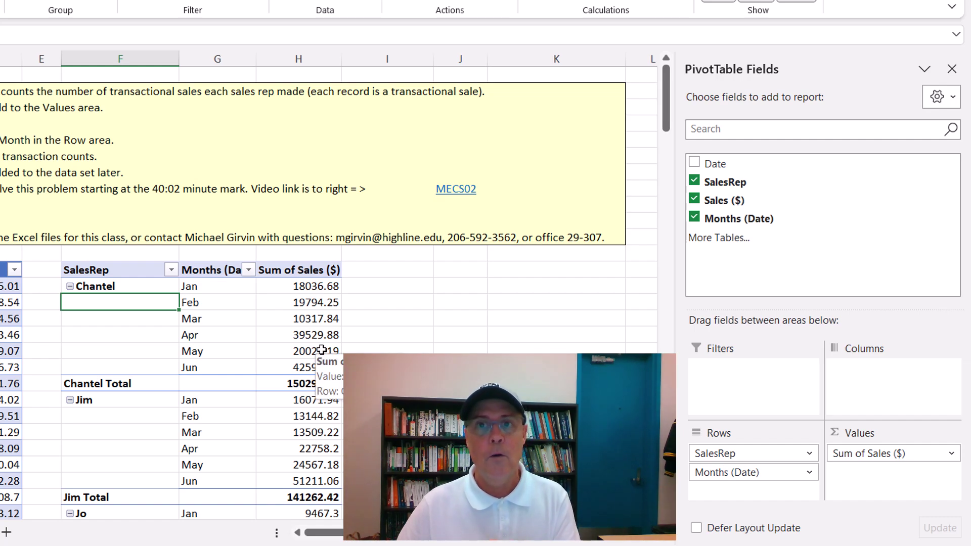
right_click(304, 307)
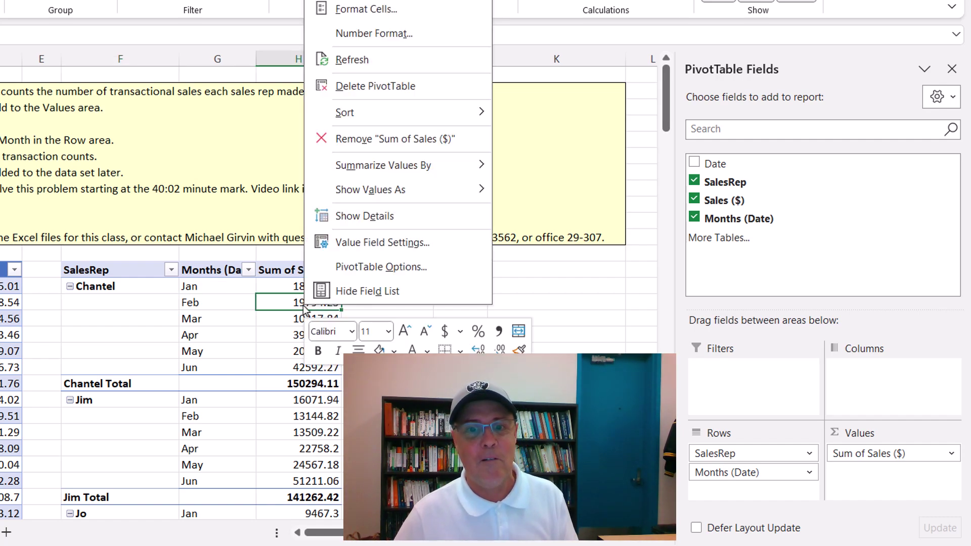
mouse_move(354, 166)
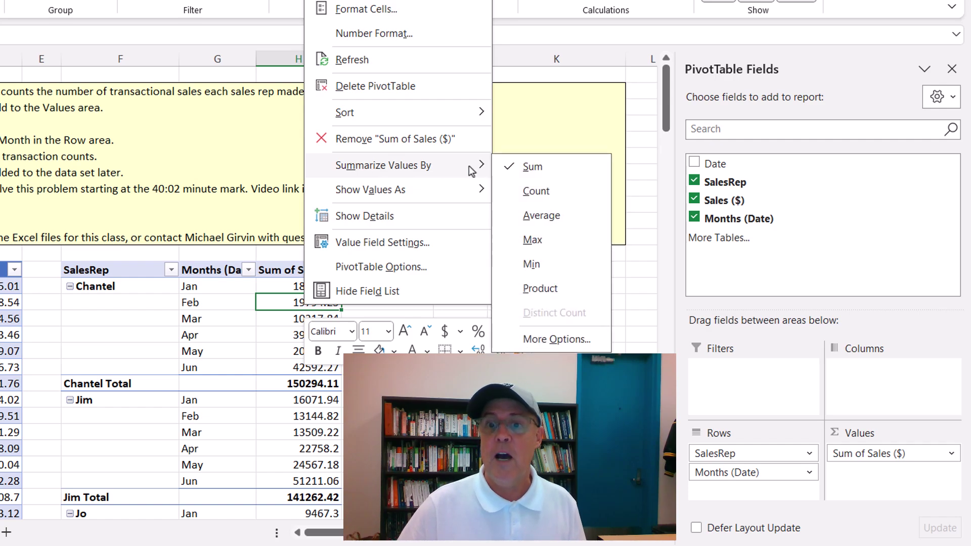
left_click(549, 201)
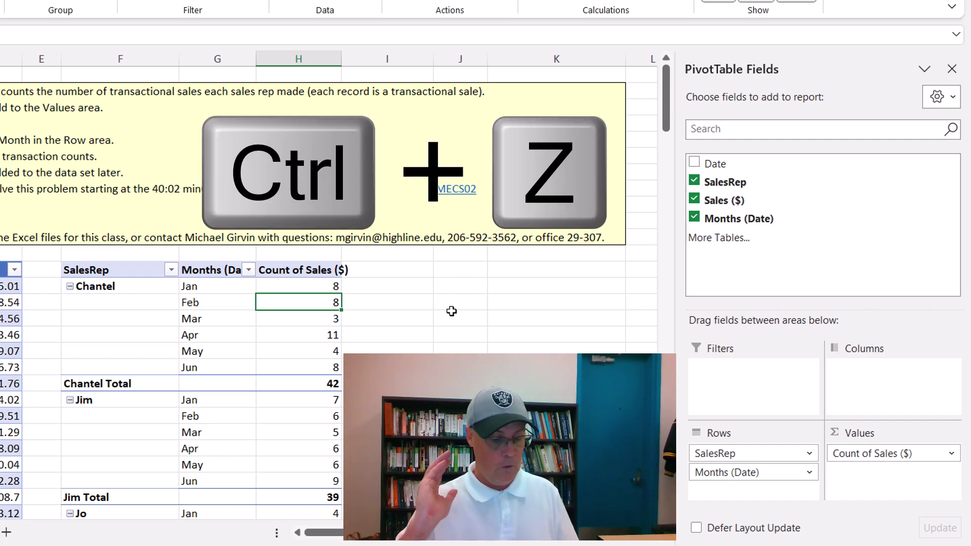
key("ctrl+z")
key("ctrl+z")
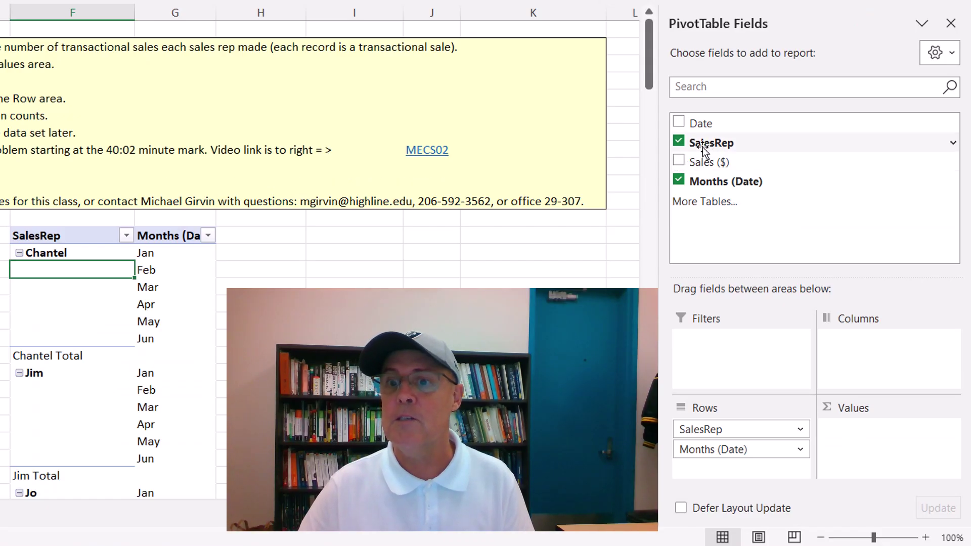
Step: Count SalesRep as the PivotTable value and rename the headers to Count and Month
left_click_drag(700, 145, 866, 428)
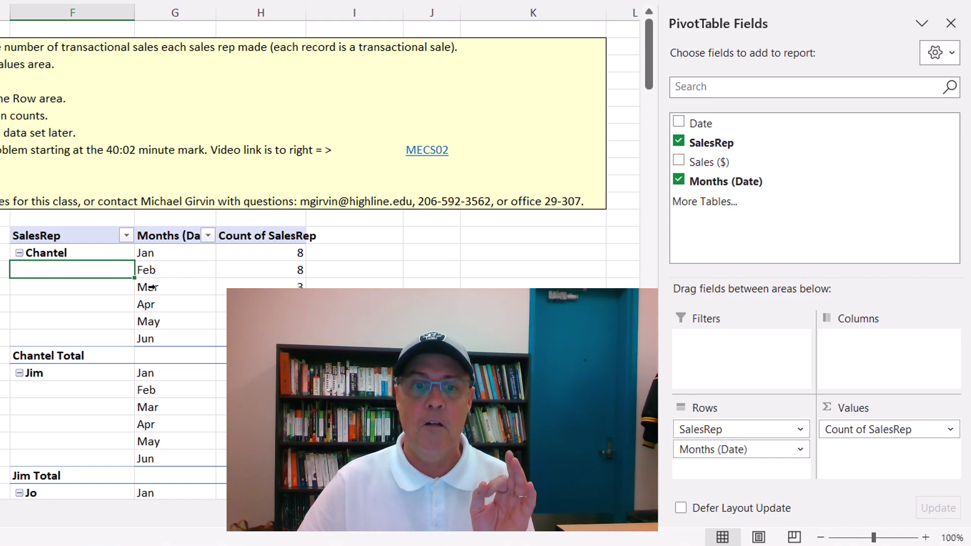
left_click(248, 285)
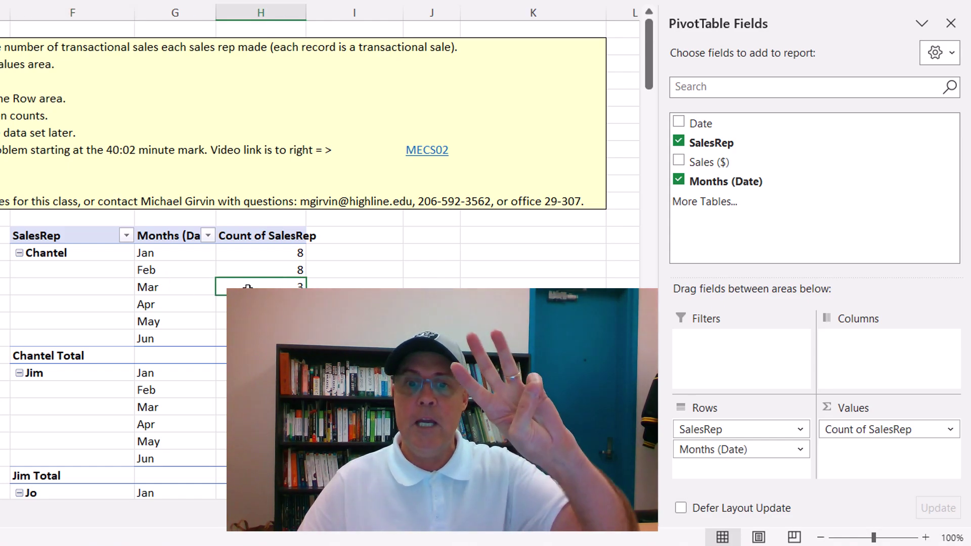
left_click(250, 234)
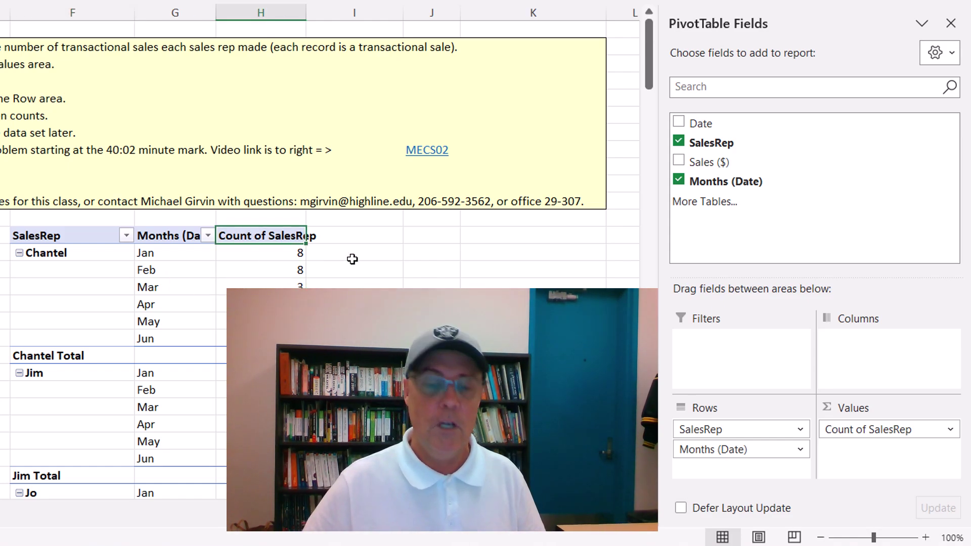
type("Count")
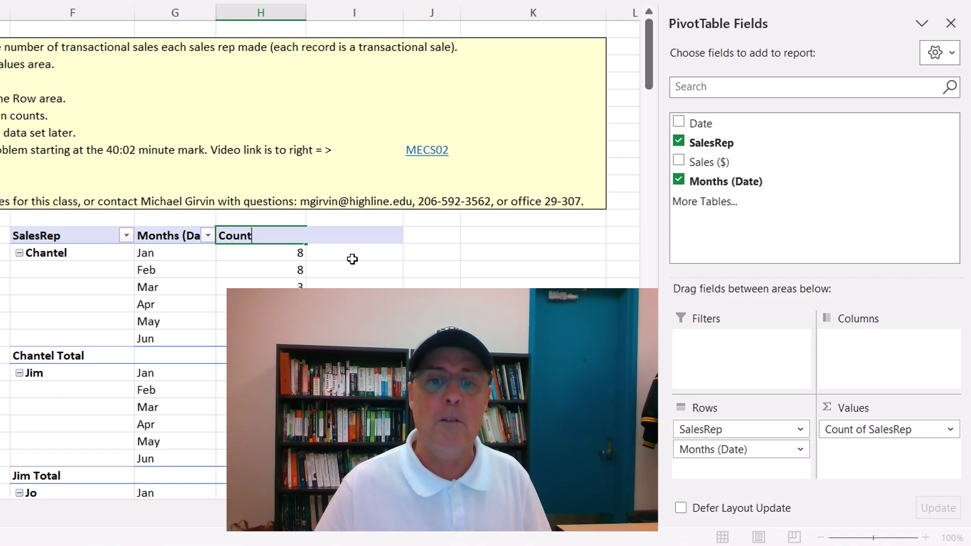
key("Return")
left_click(171, 235)
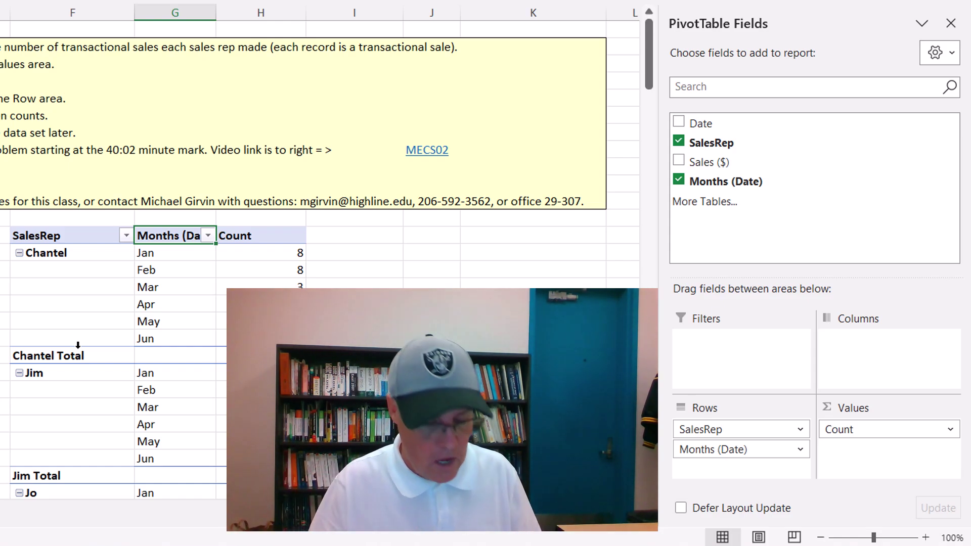
type("Month")
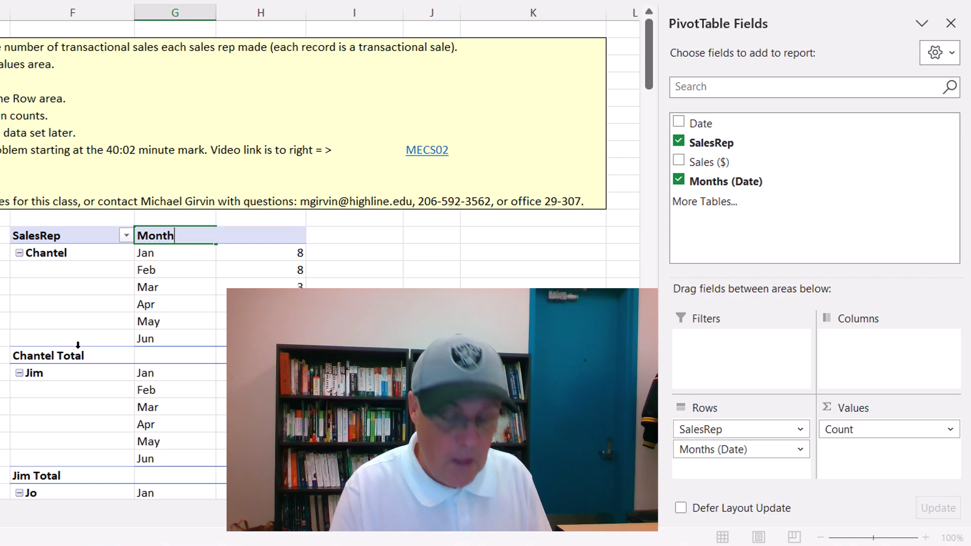
key("Return")
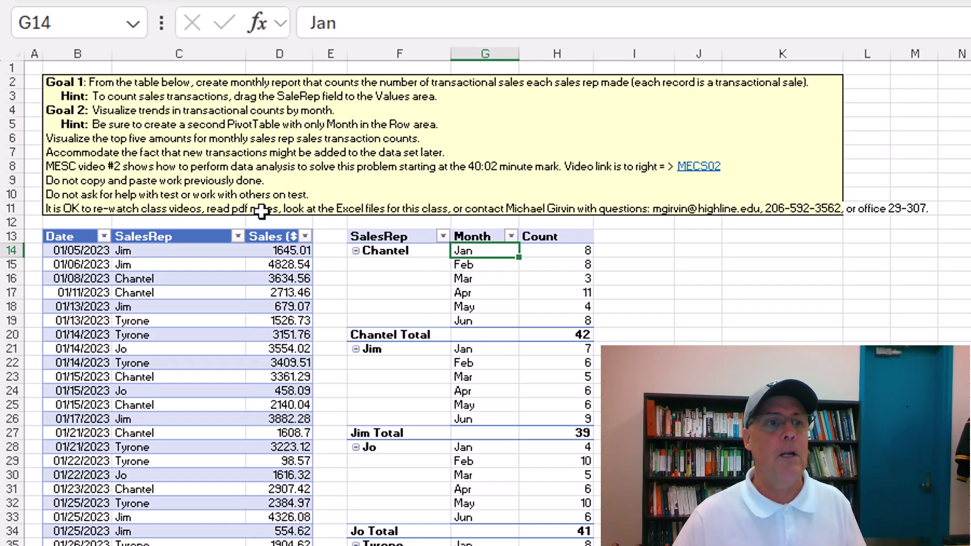
Step: Start a Top 10 Items conditional formatting rule on a PivotTable count cell
scroll(178, 147, "up", 2)
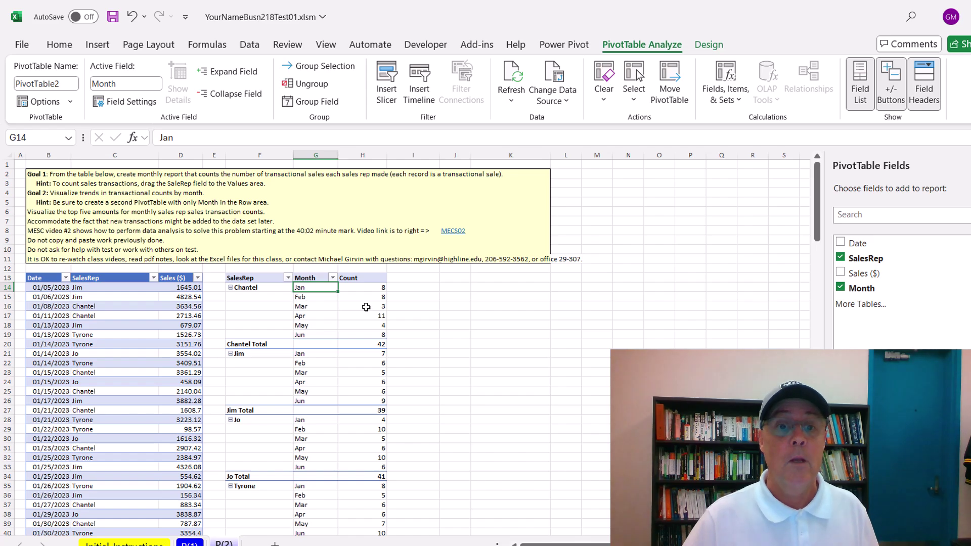
left_click(366, 307)
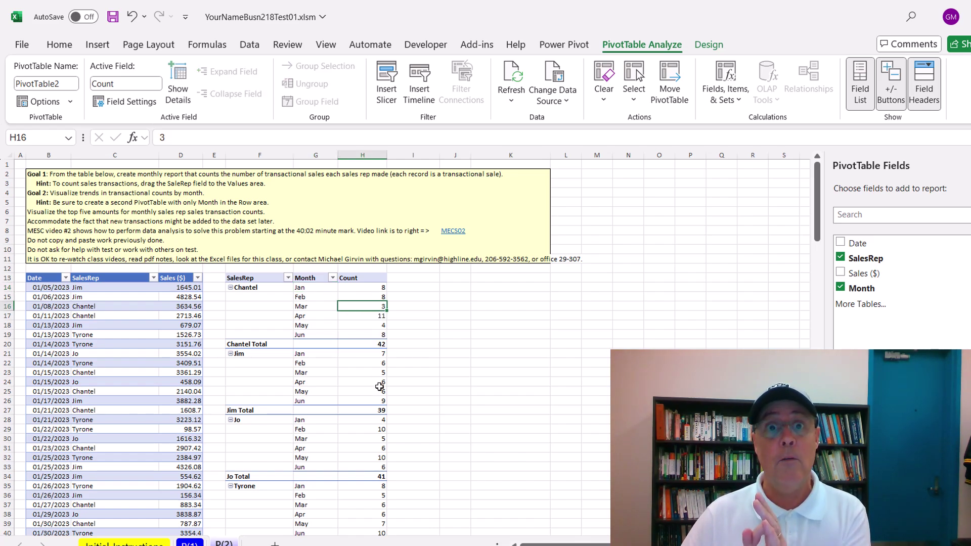
left_click(70, 47)
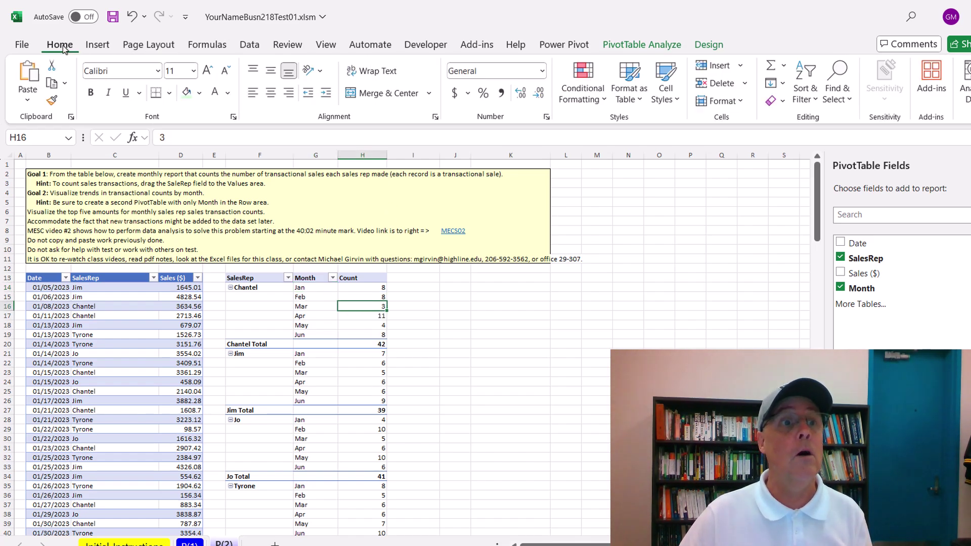
left_click(605, 100)
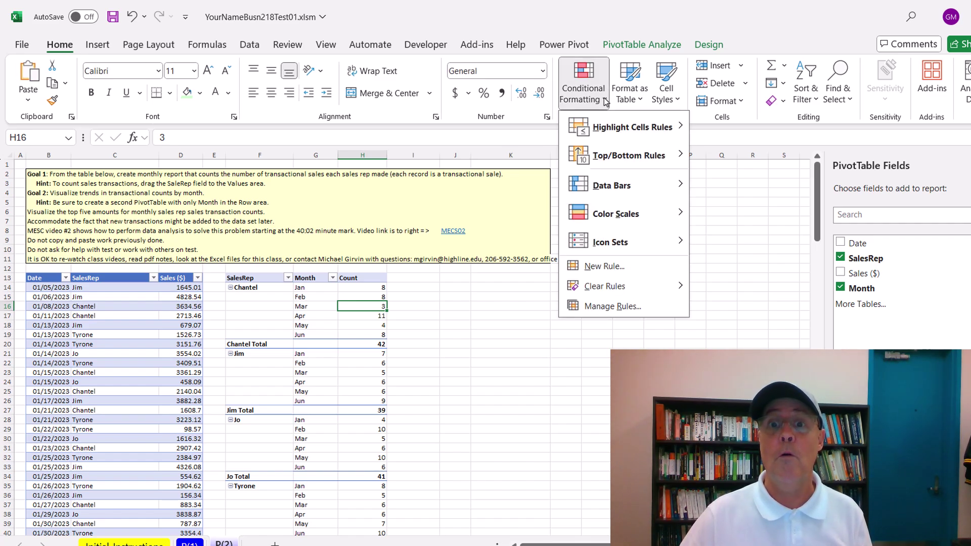
mouse_move(622, 162)
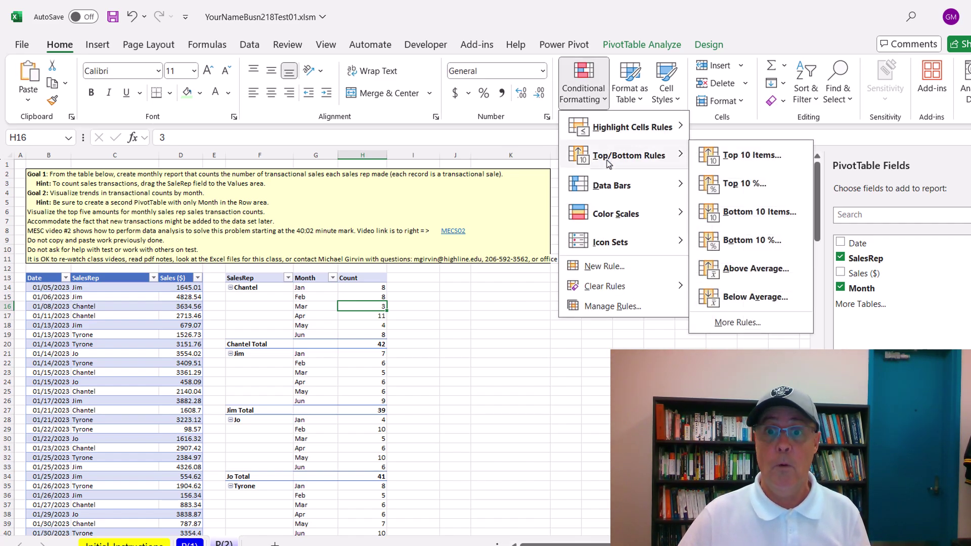
left_click(763, 162)
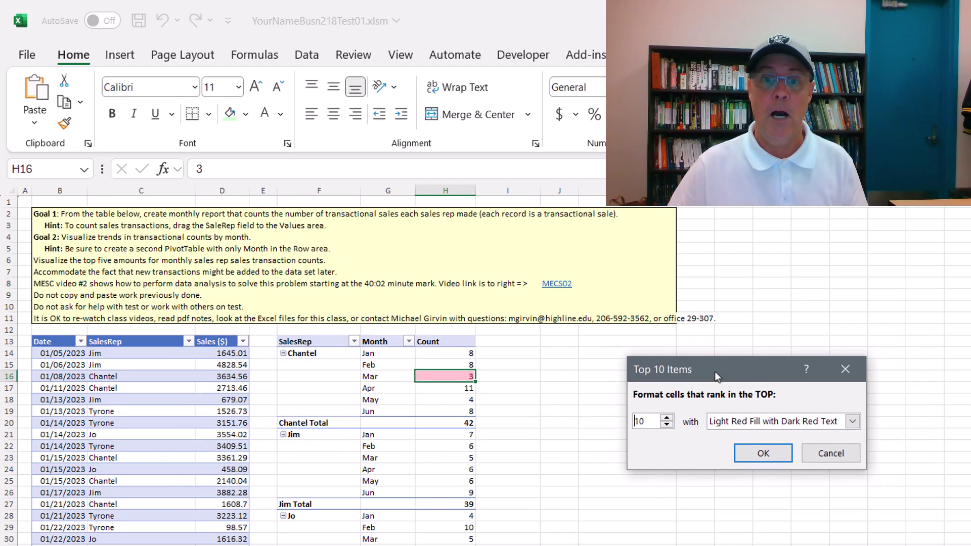
Step: Set the rule to the top 5 items with a Custom Format
left_click_drag(582, 298, 456, 293)
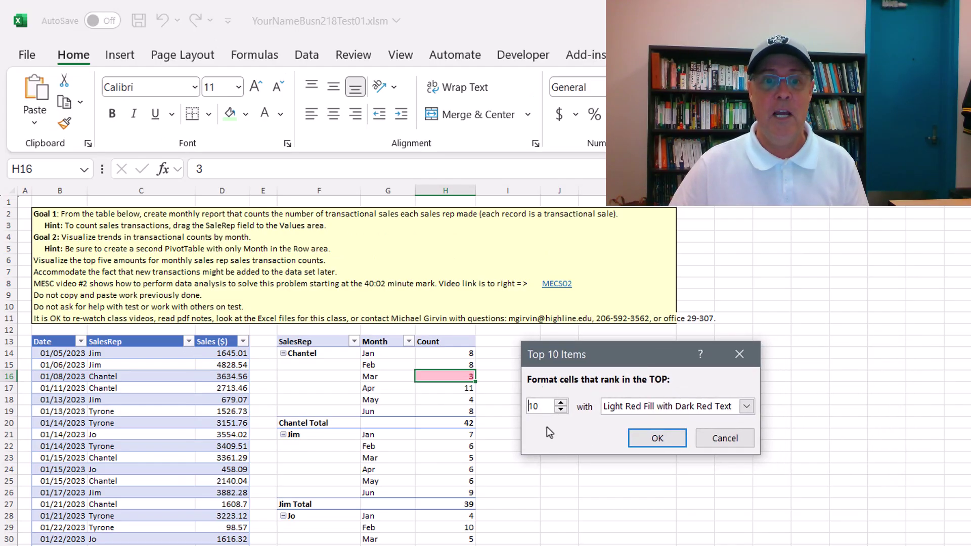
left_click(561, 409)
left_click(560, 410)
left_click(560, 410)
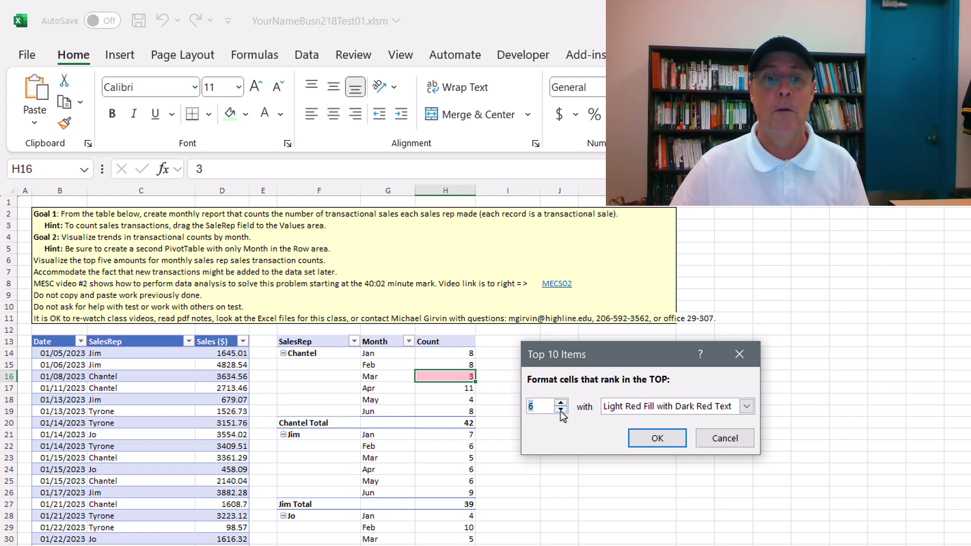
left_click(560, 410)
left_click(560, 409)
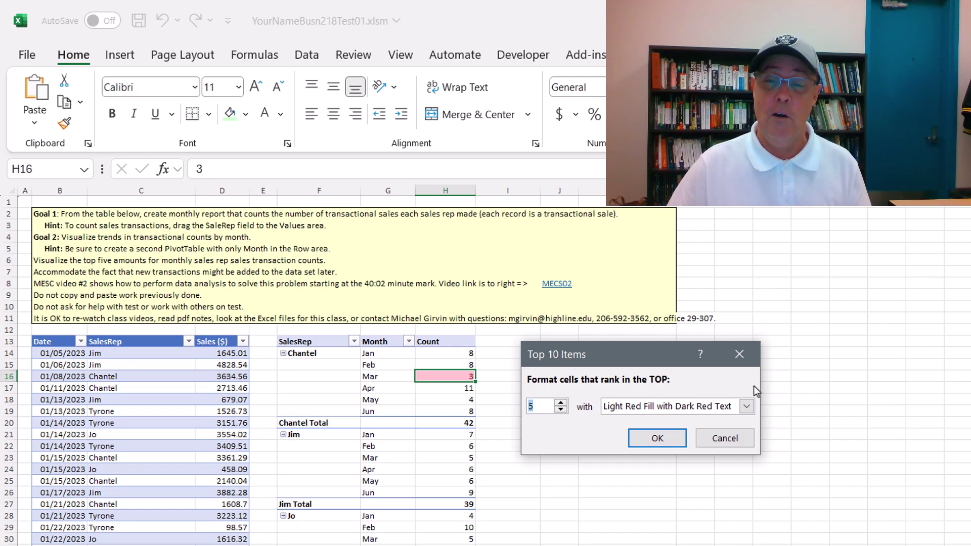
left_click(746, 406)
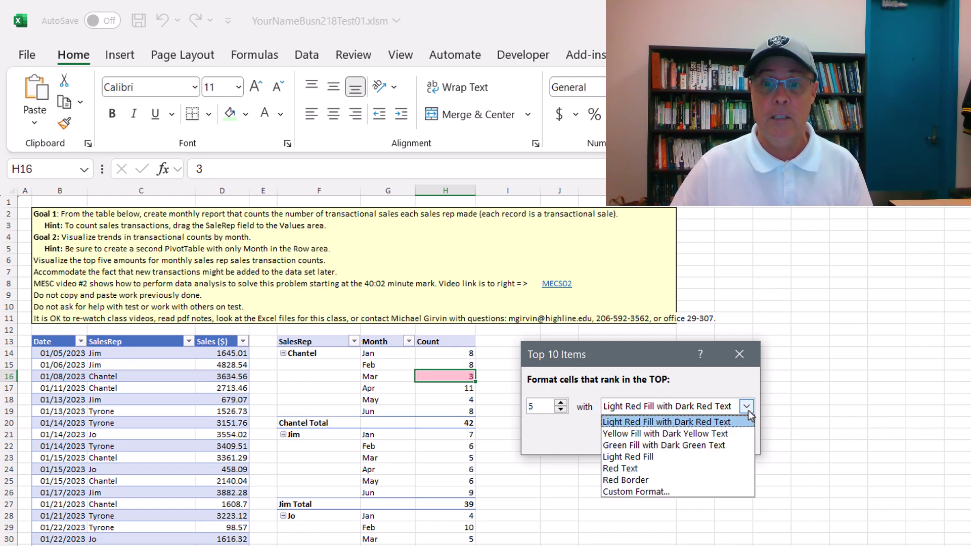
left_click(659, 490)
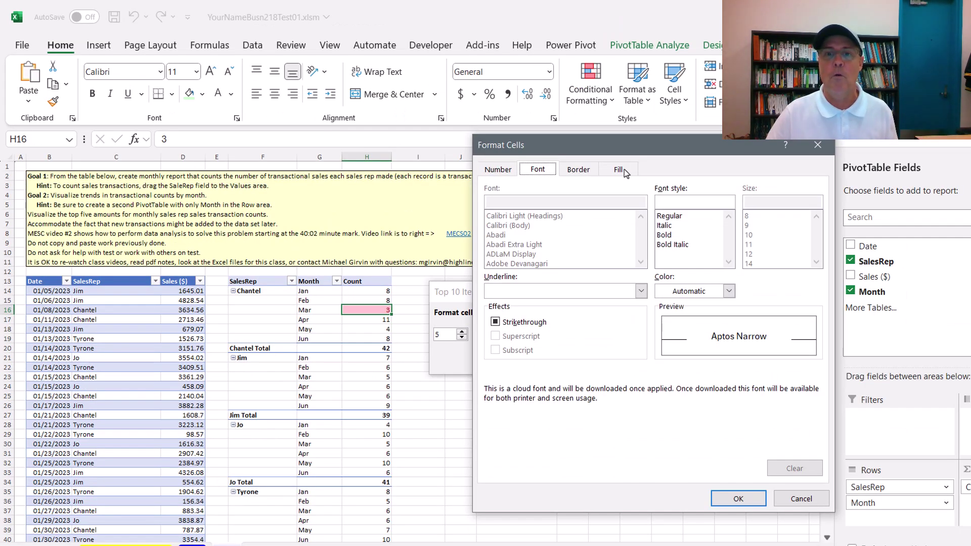
Step: Give the custom format a yellow fill and apply the top-5 rule
left_click(625, 172)
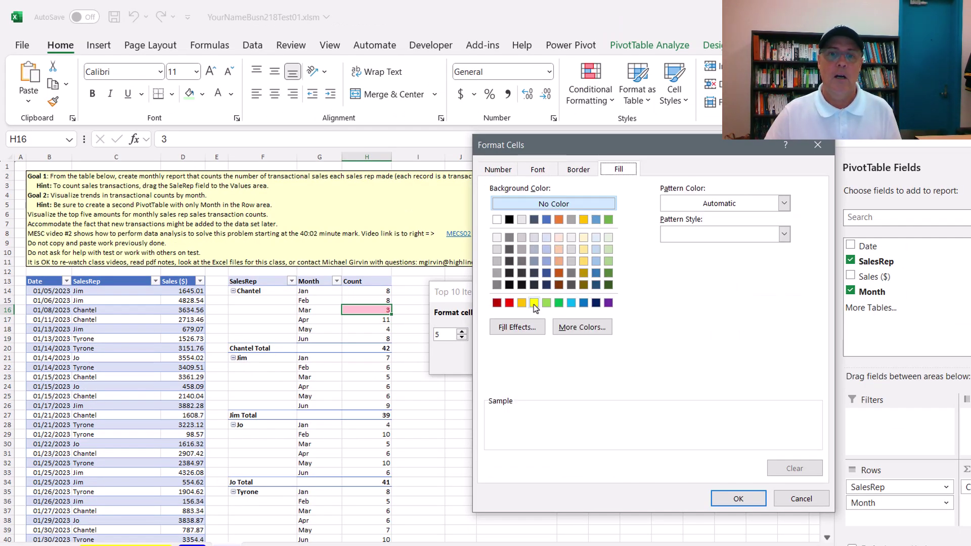
left_click(534, 303)
left_click(739, 503)
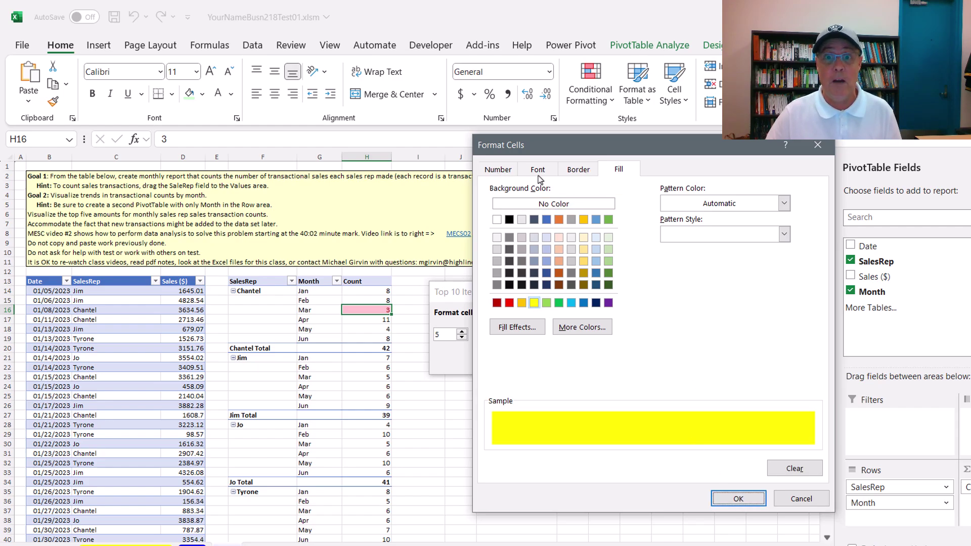
left_click(587, 170)
left_click(538, 170)
left_click(495, 169)
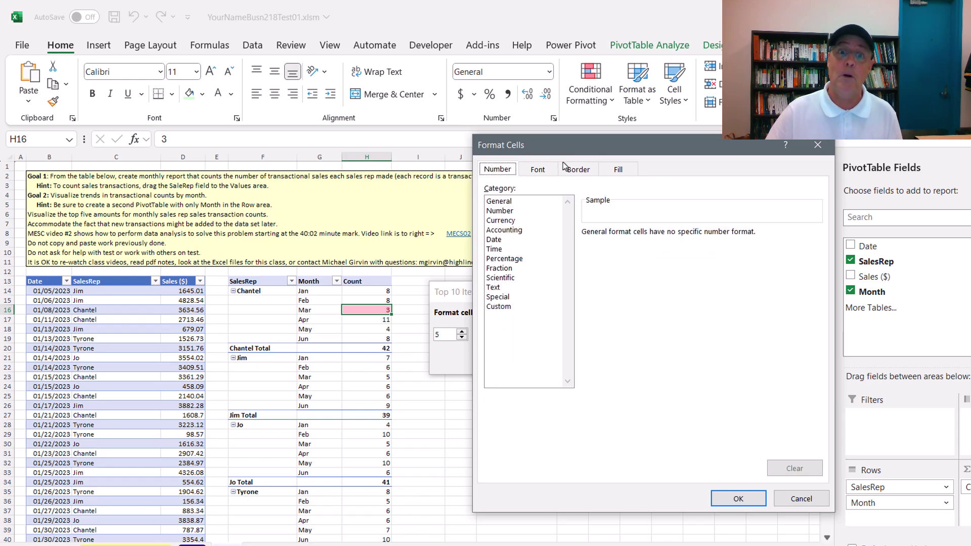
left_click(614, 170)
left_click(738, 499)
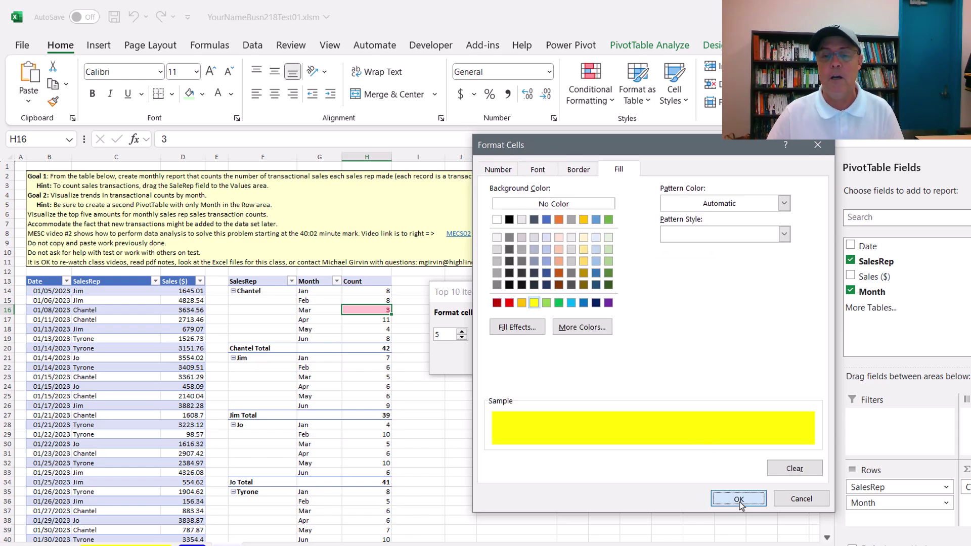
left_click(542, 361)
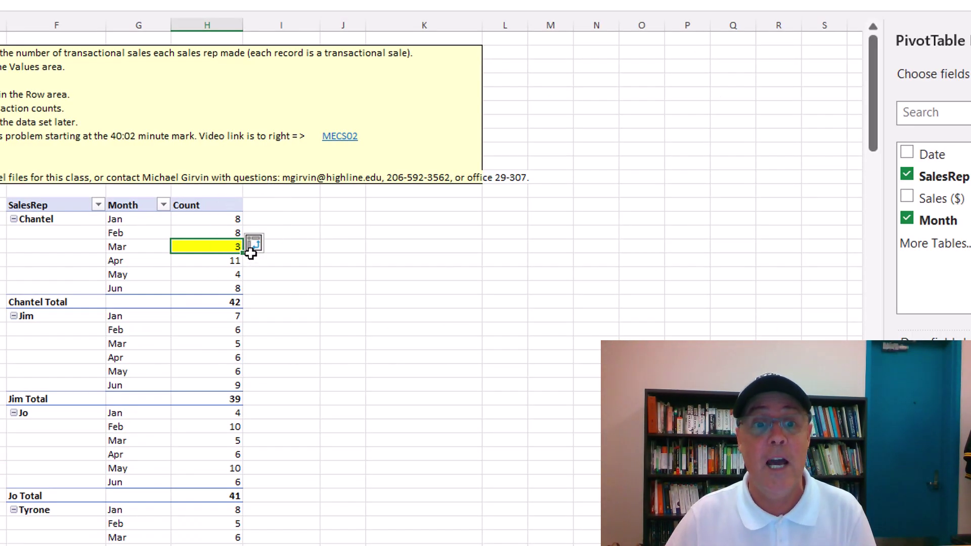
Step: Apply the top-5 rule to all Count values by Month, highlighting 11, 9, 10, 10 and 10
left_click(271, 244)
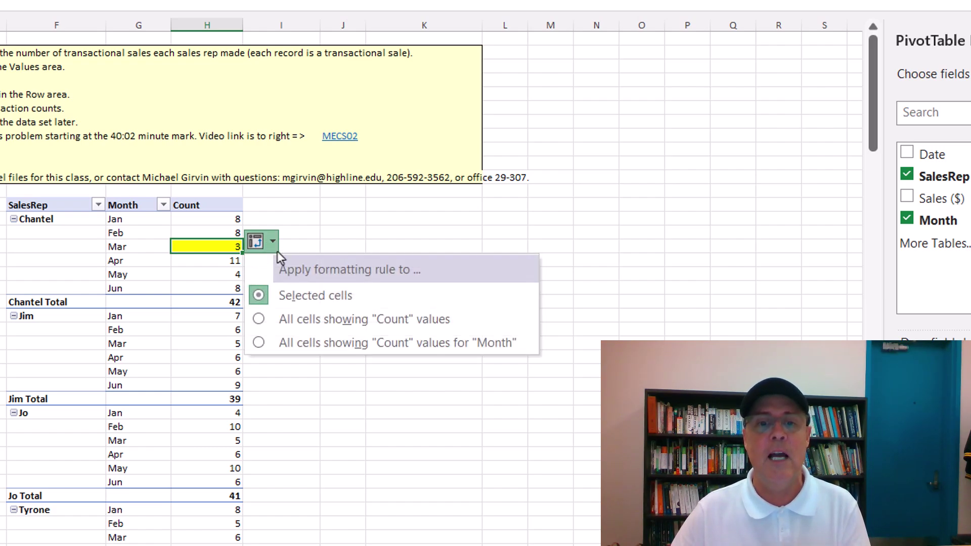
left_click(421, 349)
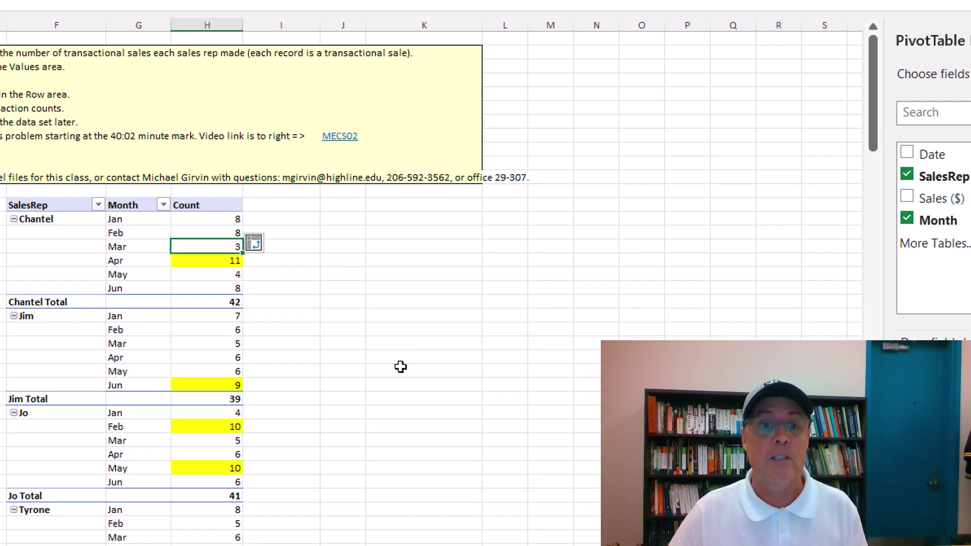
scroll(379, 332, "down", 2)
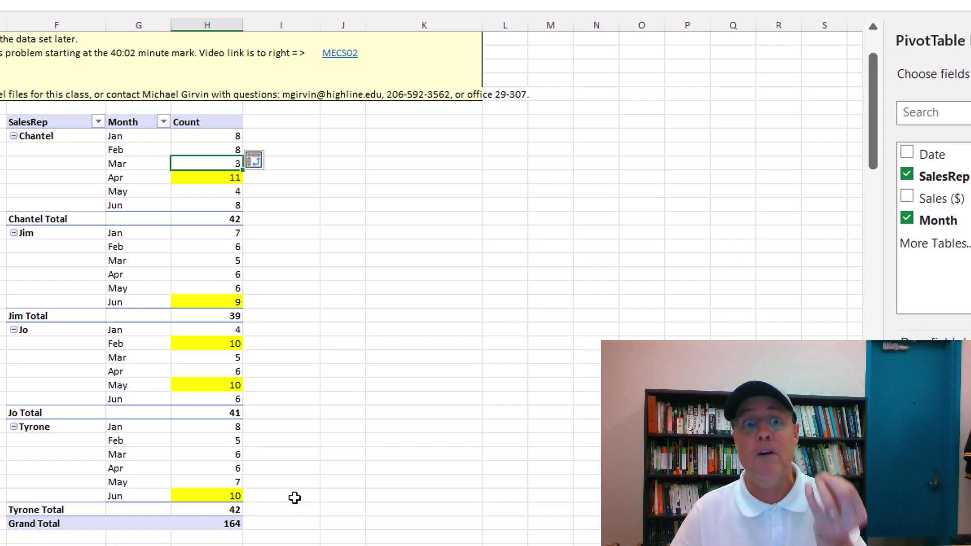
scroll(293, 498, "up", 2)
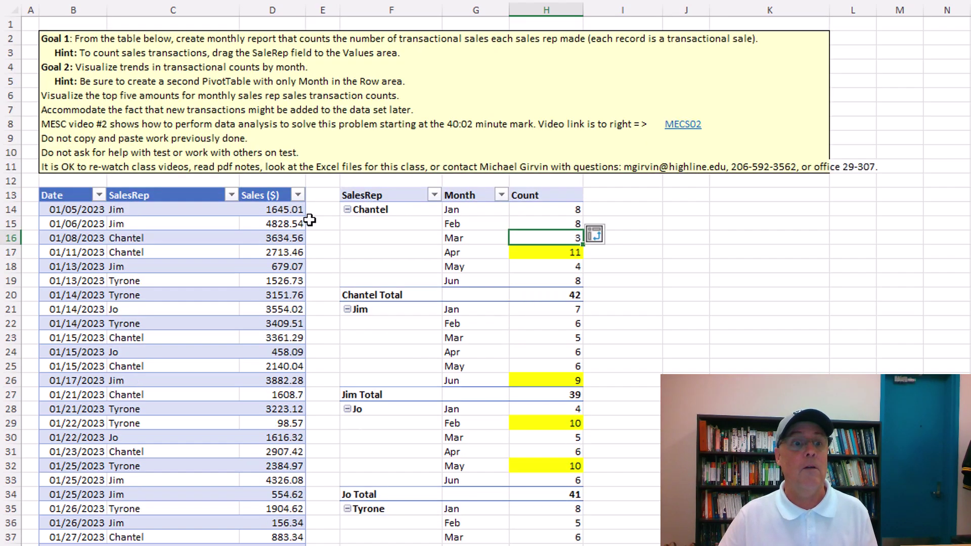
Step: Create a second PivotTable at K13 with Months (Date) as rows and a count of SalesRep
left_click(269, 221)
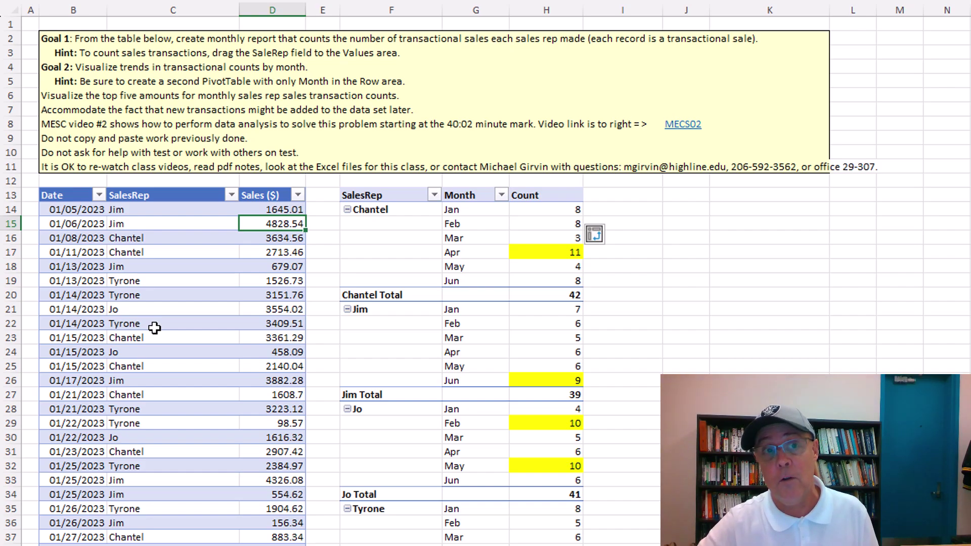
left_click(210, 223)
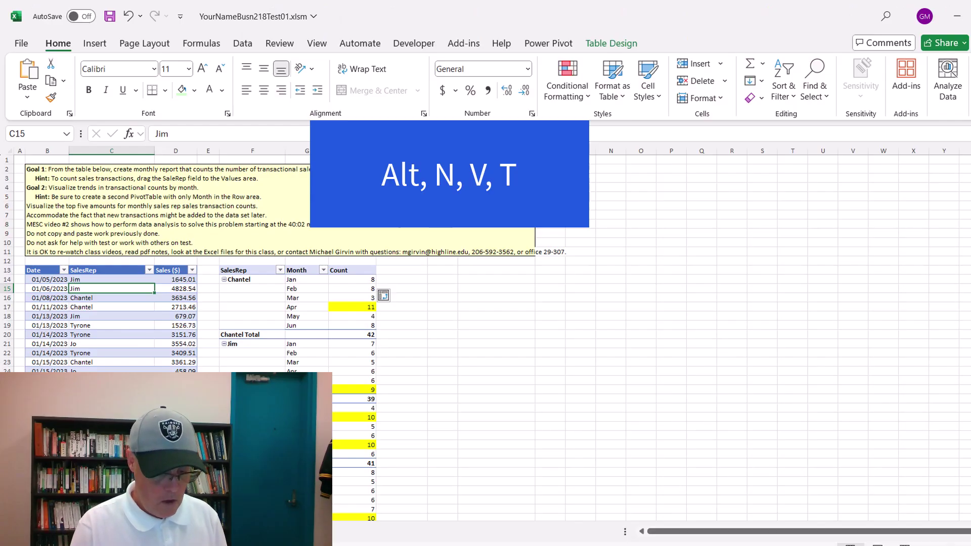
key("alt+n")
key("v")
key("t")
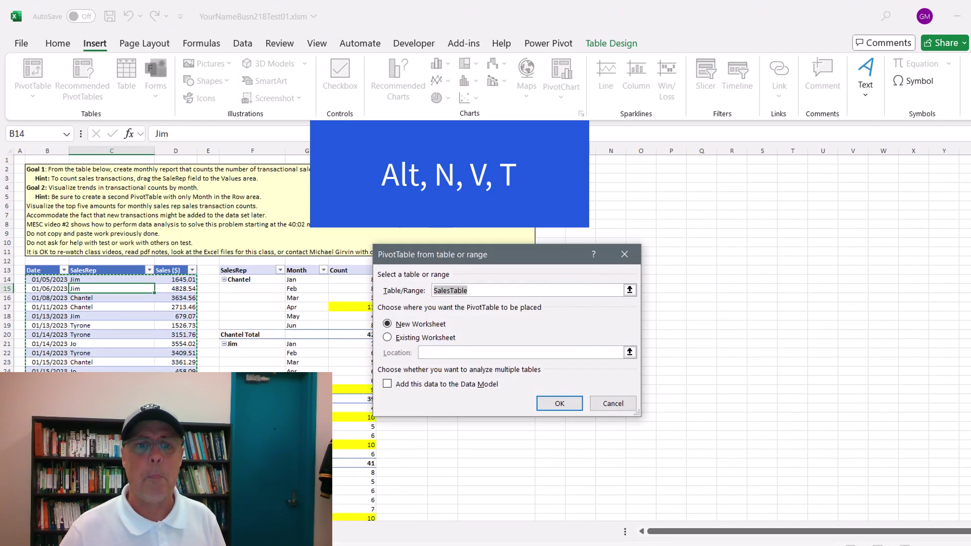
left_click(388, 338)
left_click_drag(446, 264, 711, 221)
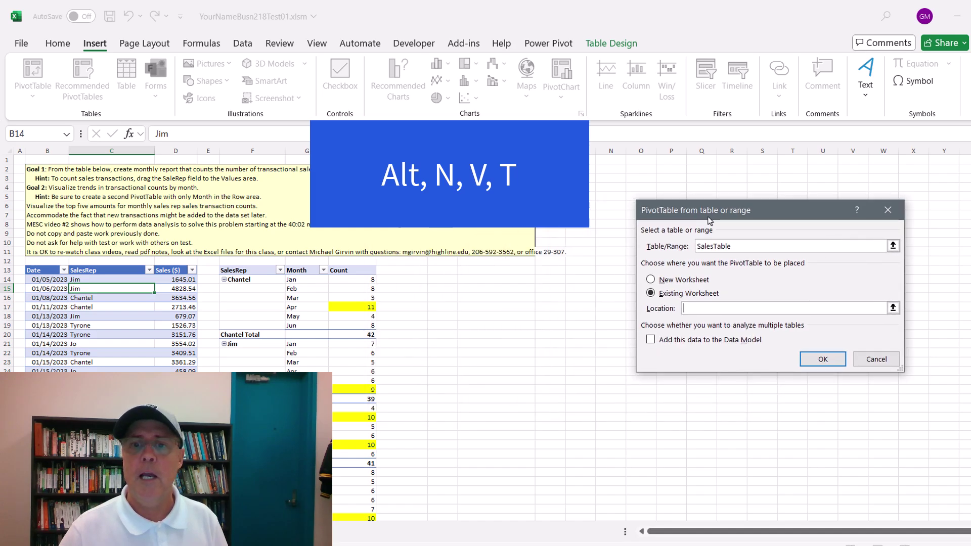
left_click(480, 271)
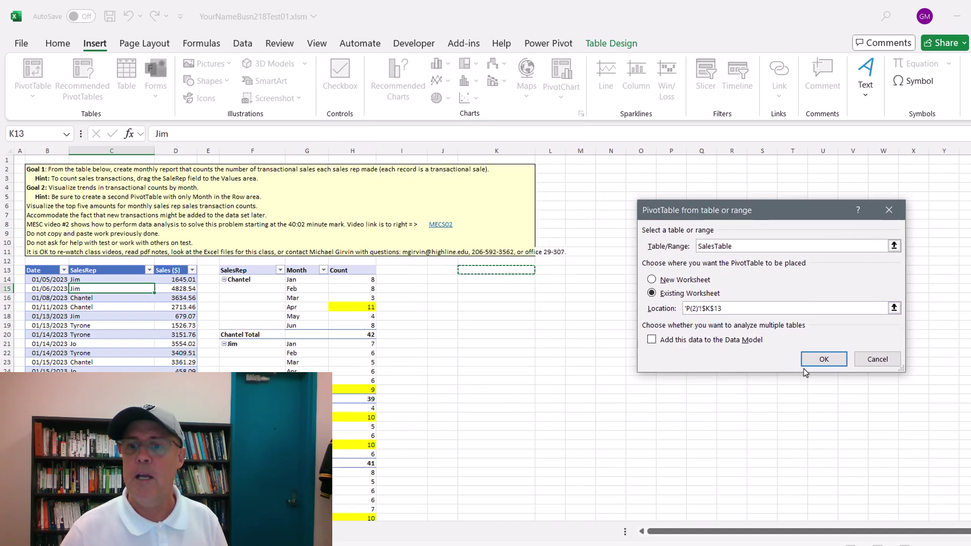
left_click(823, 359)
left_click_drag(848, 281, 850, 487)
left_click_drag(840, 255, 958, 479)
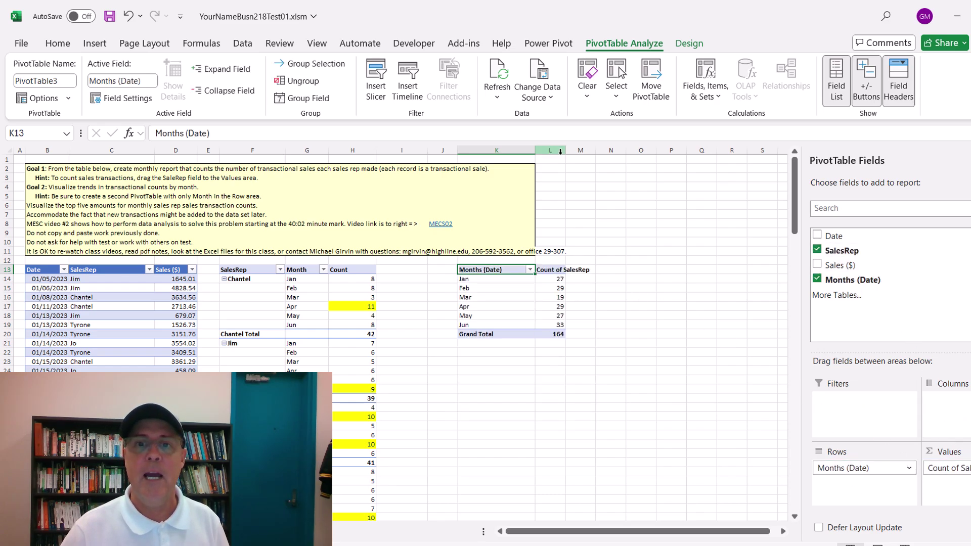
Step: Widen column L and switch the second PivotTable to tabular layout, headed Months (Date)
left_click_drag(565, 151, 608, 152)
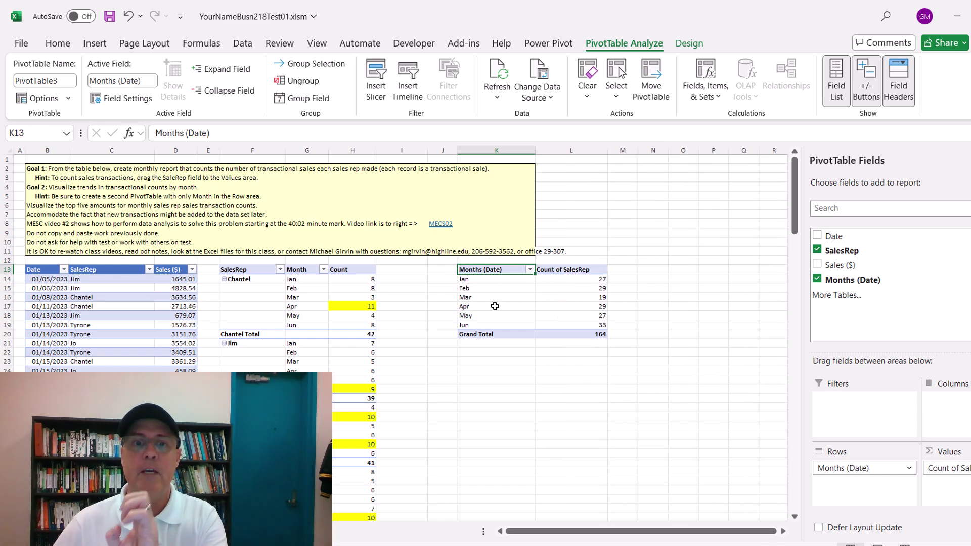
left_click(689, 44)
left_click(100, 101)
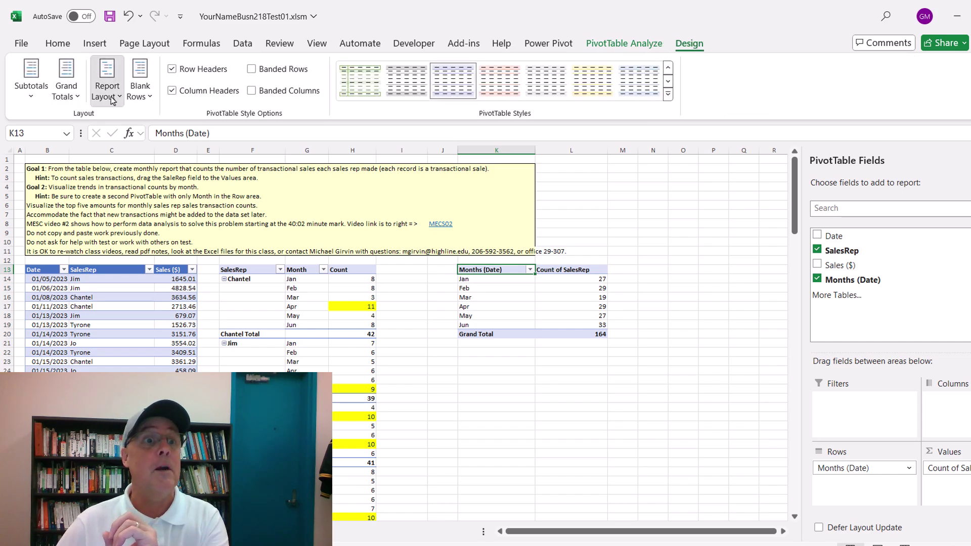
left_click(138, 131)
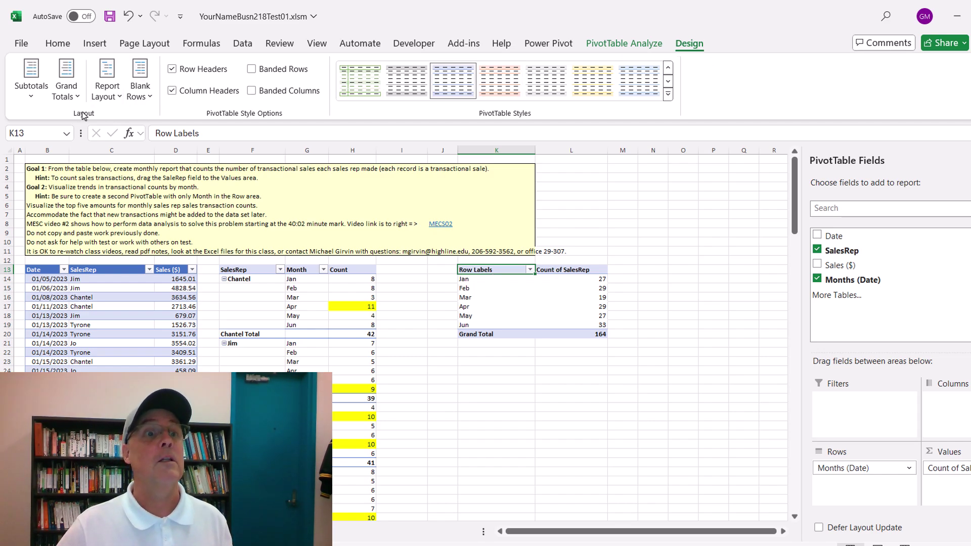
left_click(108, 100)
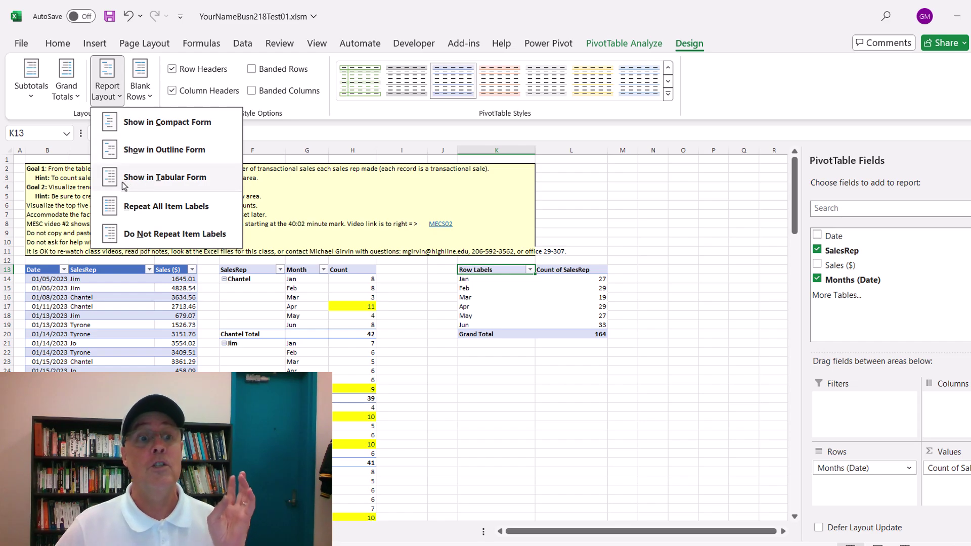
left_click(182, 188)
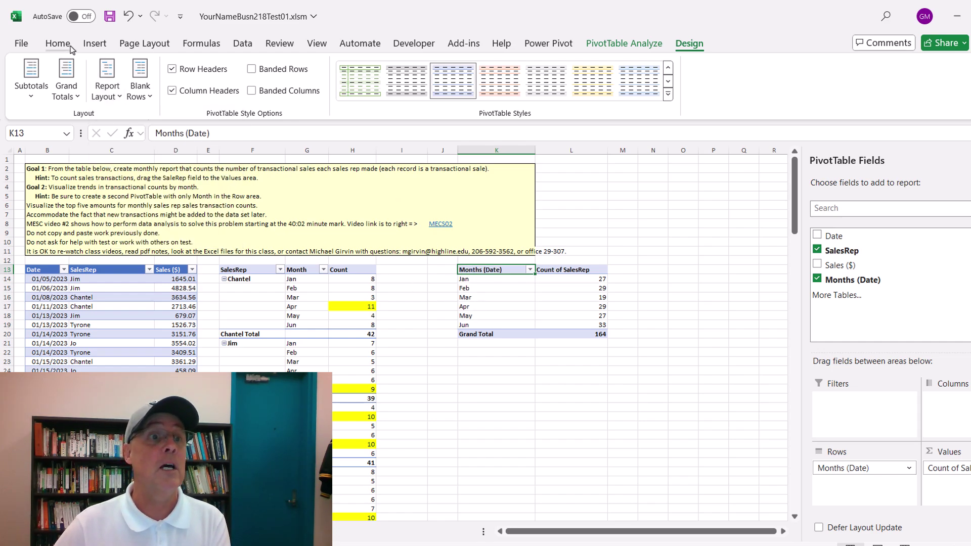
left_click(87, 48)
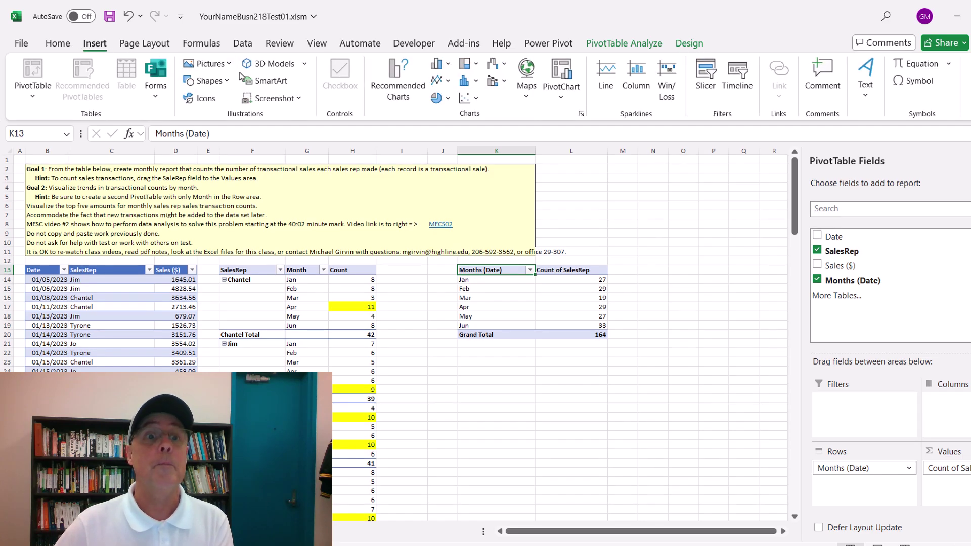
Step: Insert a line PivotChart of the monthly counts and place it below the monthly table
left_click(449, 82)
left_click(449, 129)
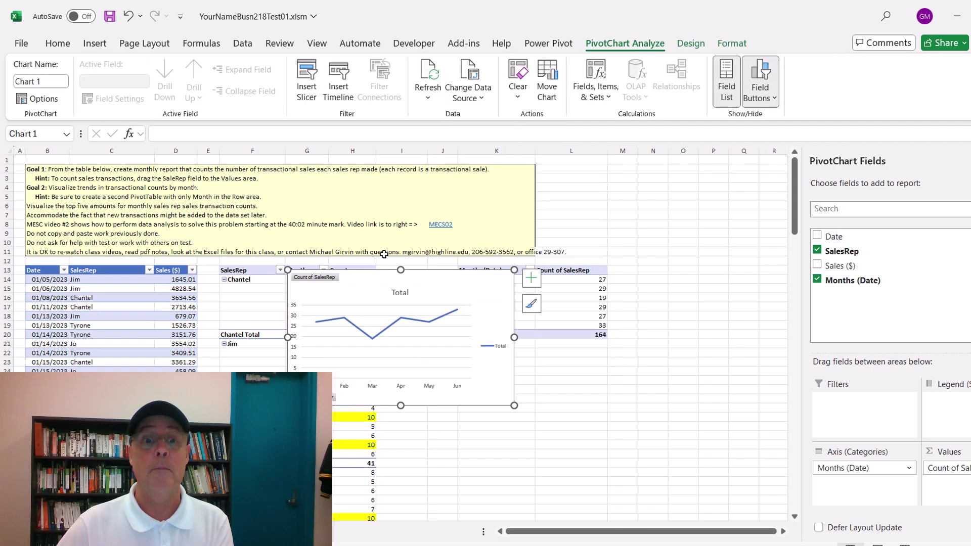
left_click_drag(362, 284, 486, 362)
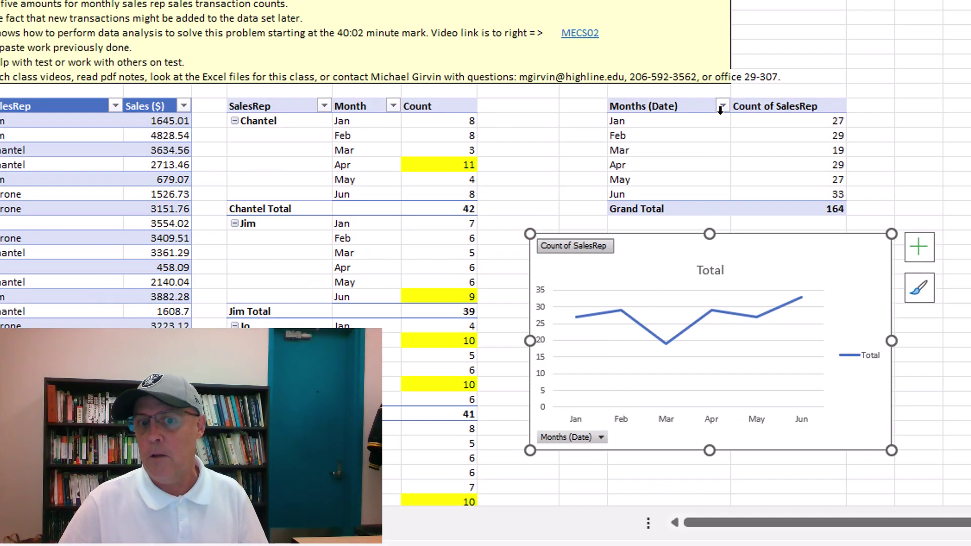
Step: Hide all field buttons on the chart and delete its legend
right_click(594, 251)
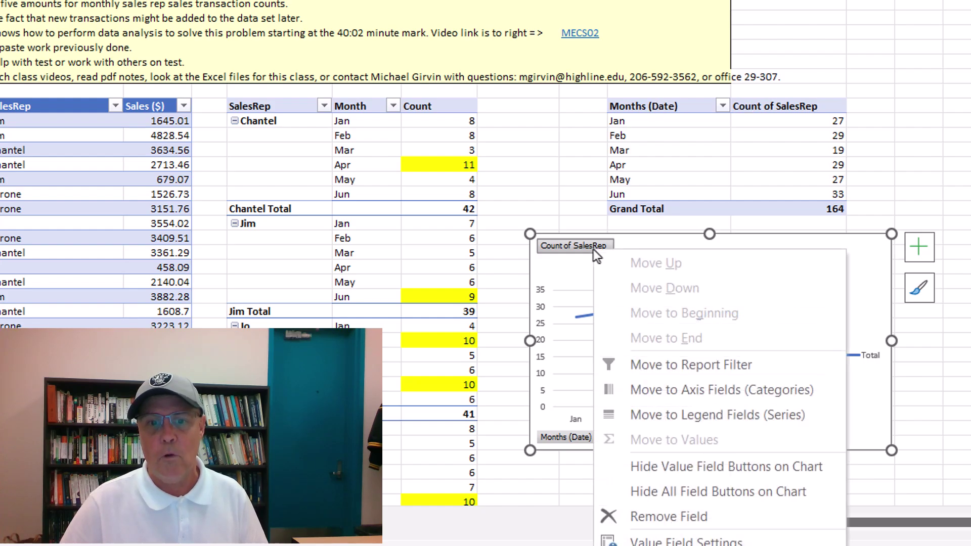
left_click(684, 490)
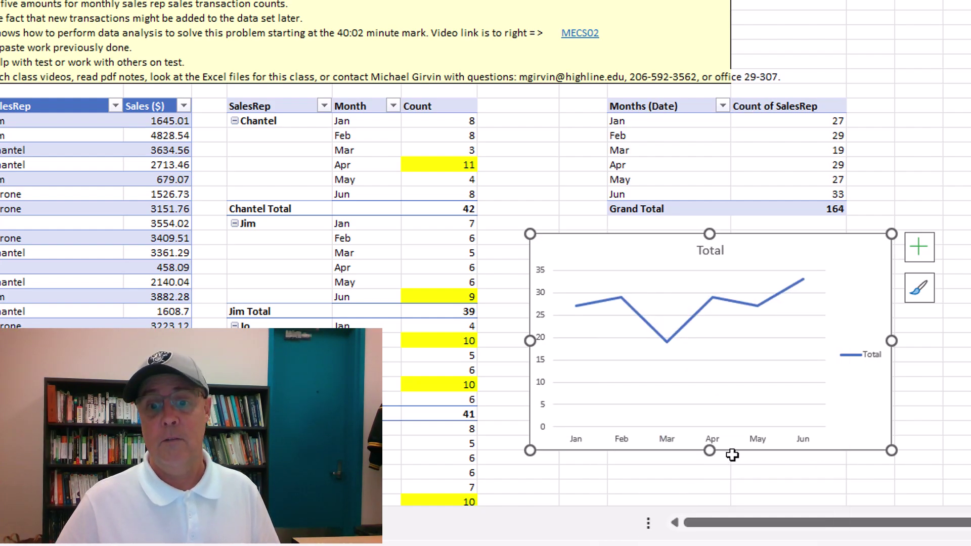
left_click(863, 356)
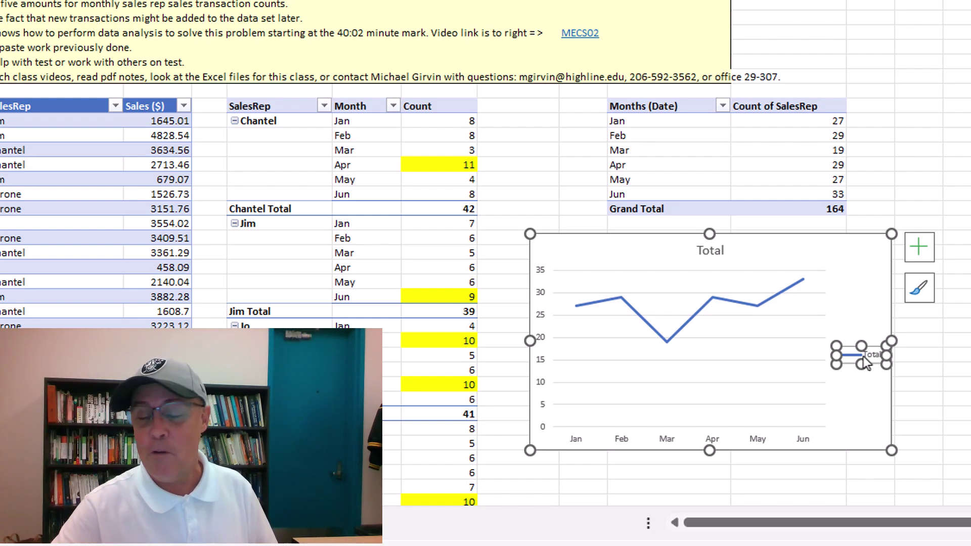
key("Delete")
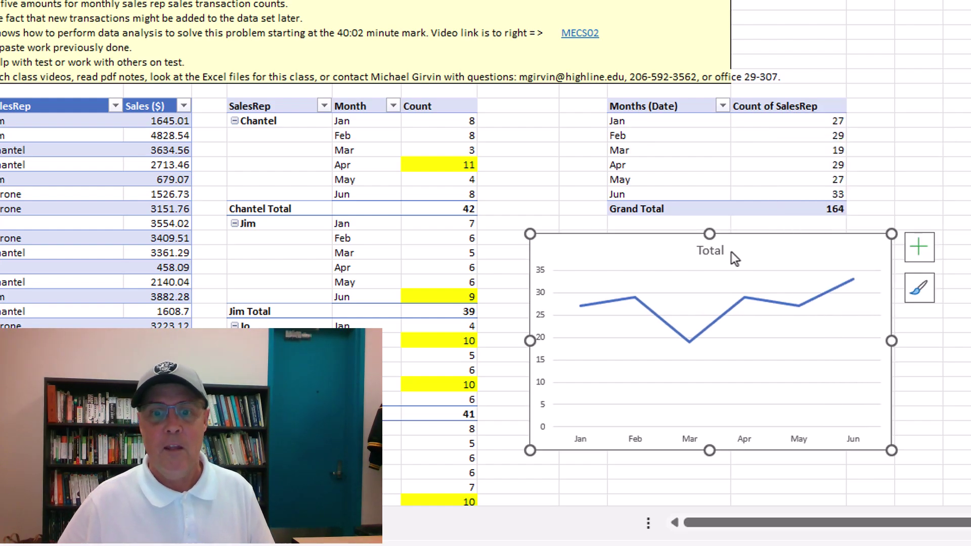
Step: Change the chart title from Total to 'Monthly Sales Trends'
left_click(720, 252)
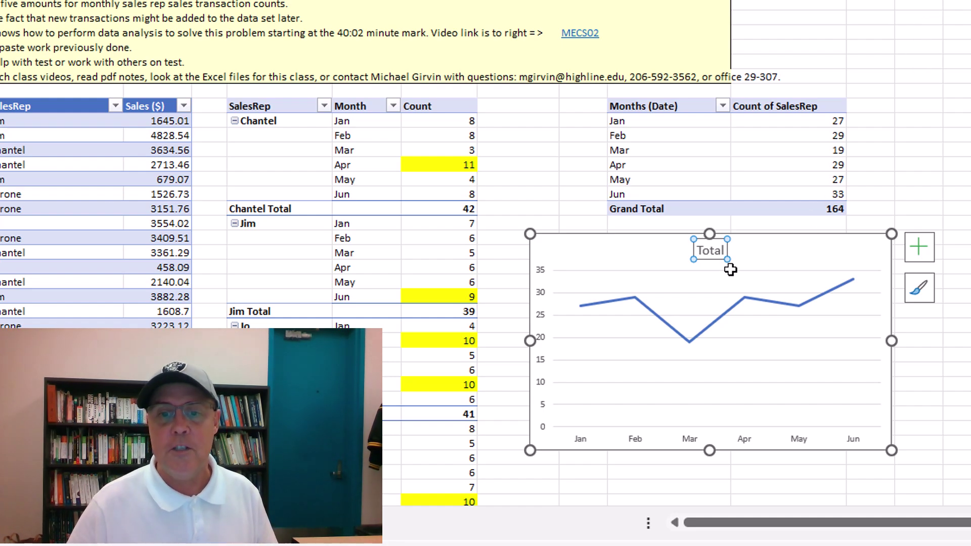
type("Monthly Sale")
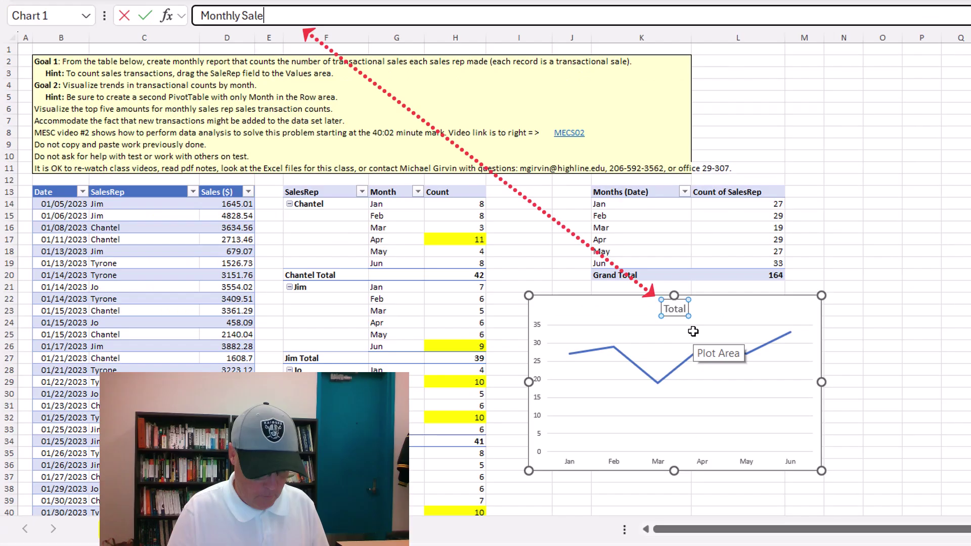
type("s Trend")
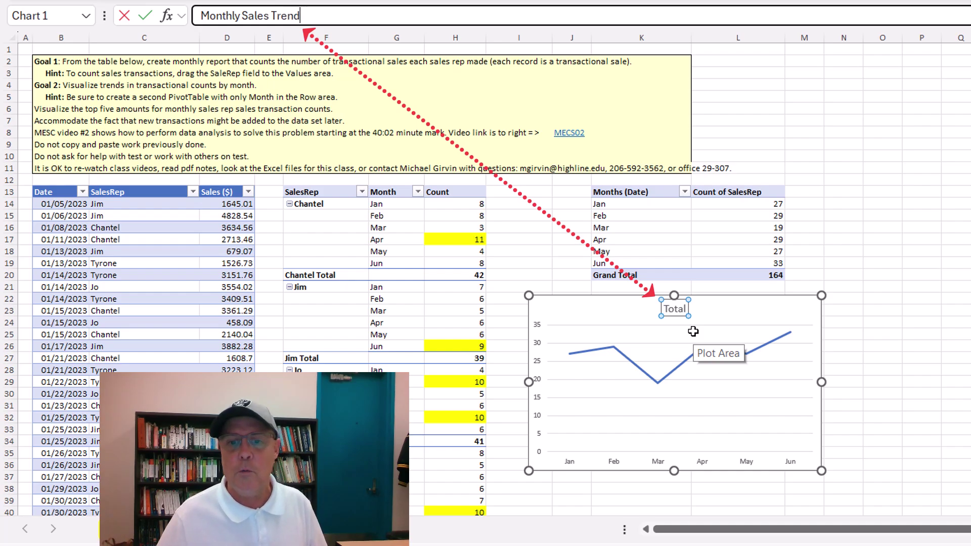
type("s")
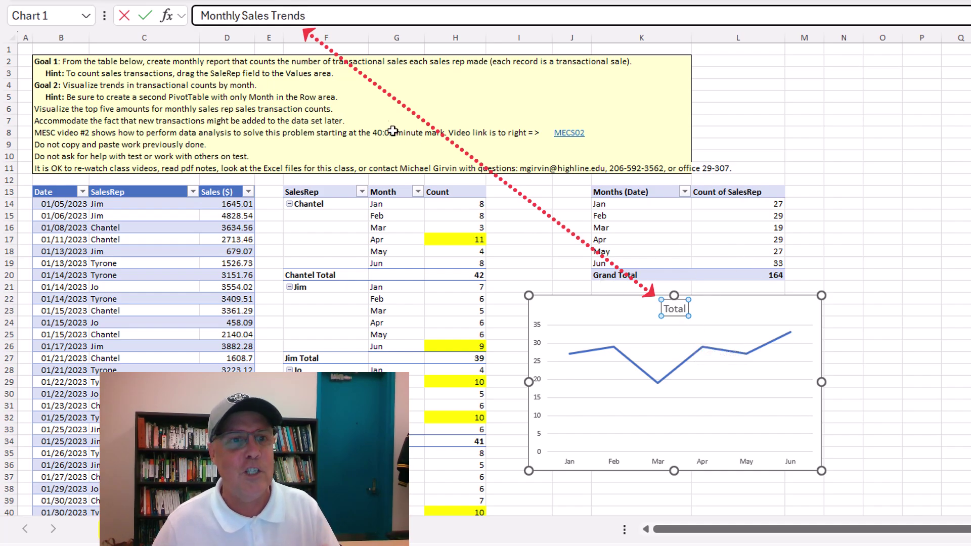
key("Return")
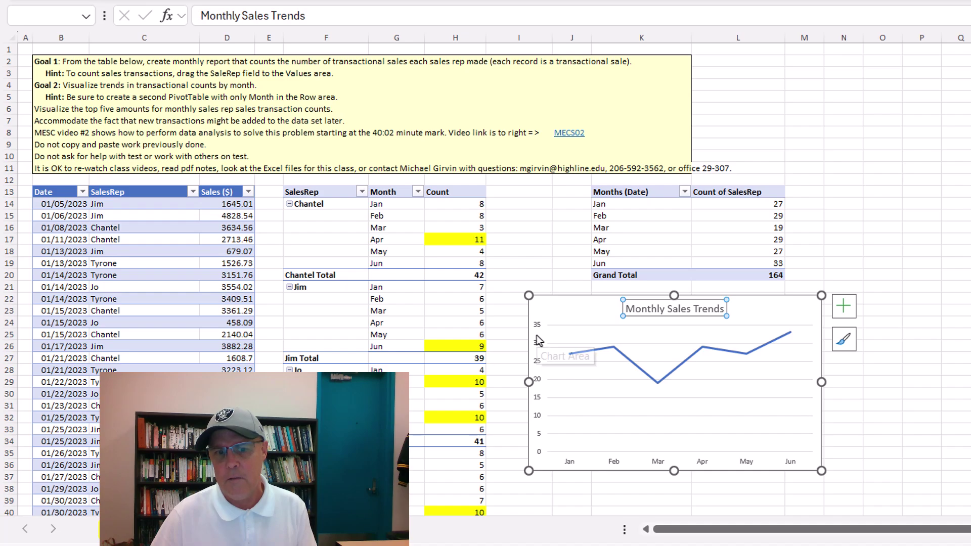
Step: Add axis titles and set the vertical axis title to 'Count Transactions'
left_click(842, 306)
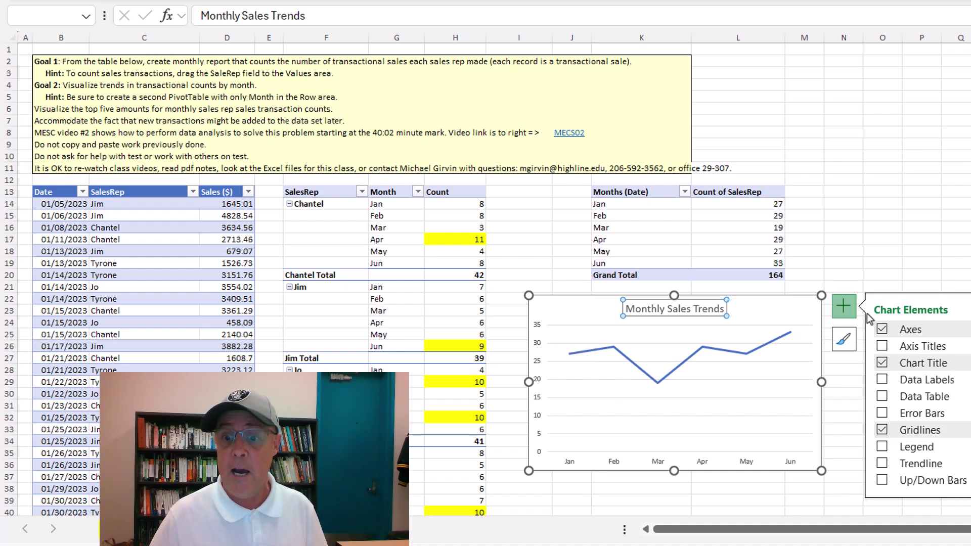
left_click(882, 348)
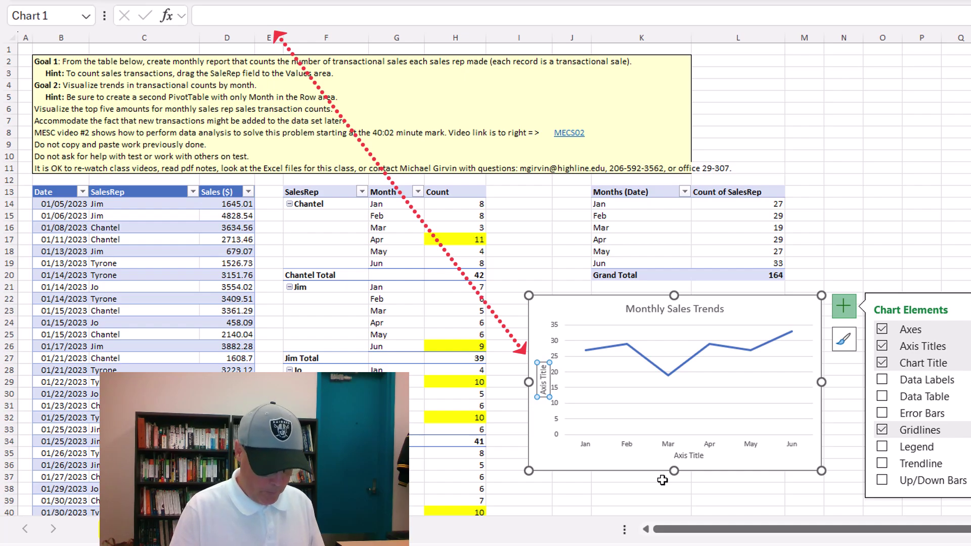
type("Count Transactions")
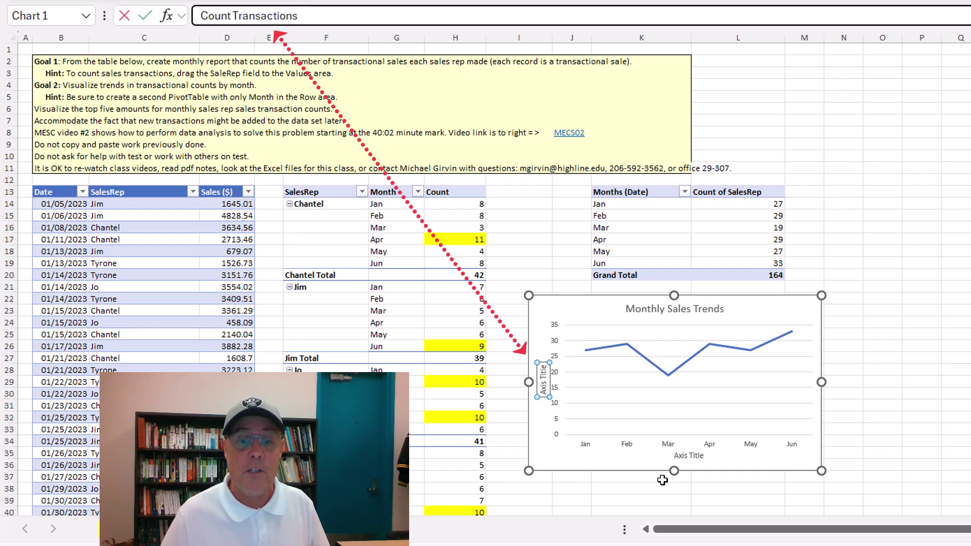
key("Return")
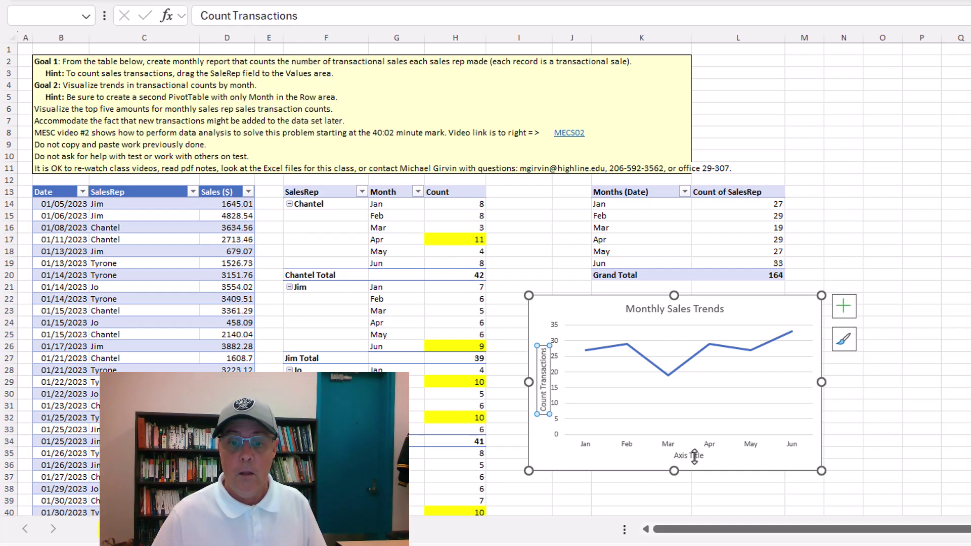
Step: Remove the horizontal axis title from the chart
left_click(697, 458)
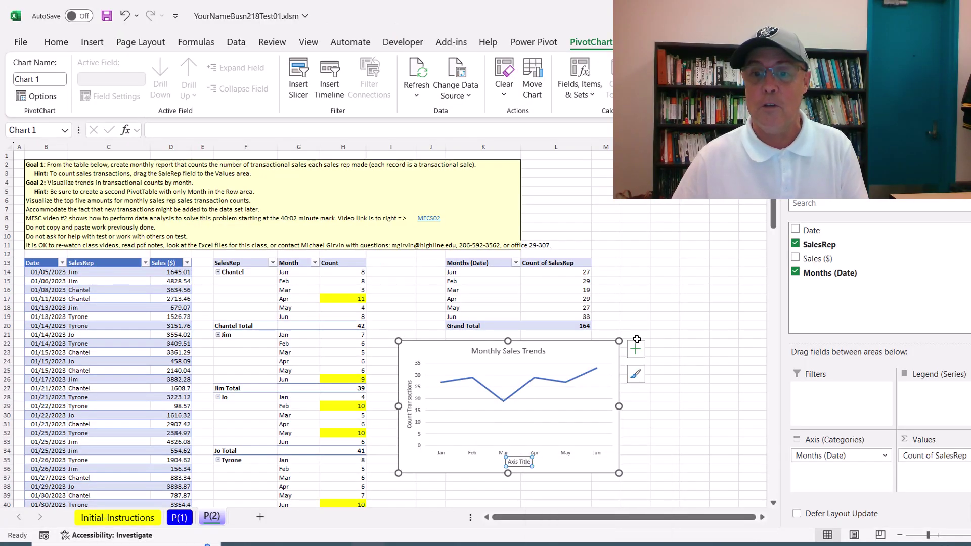
left_click(844, 307)
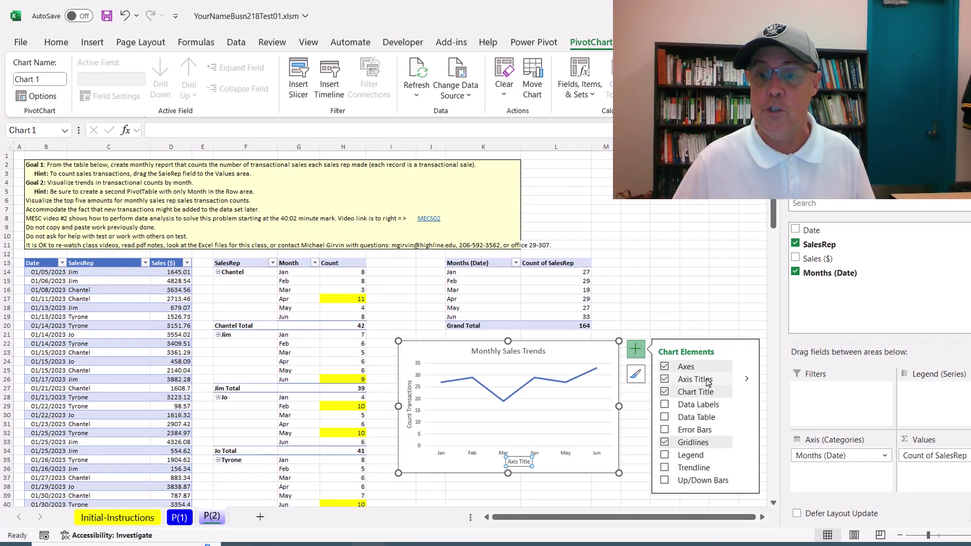
left_click(748, 380)
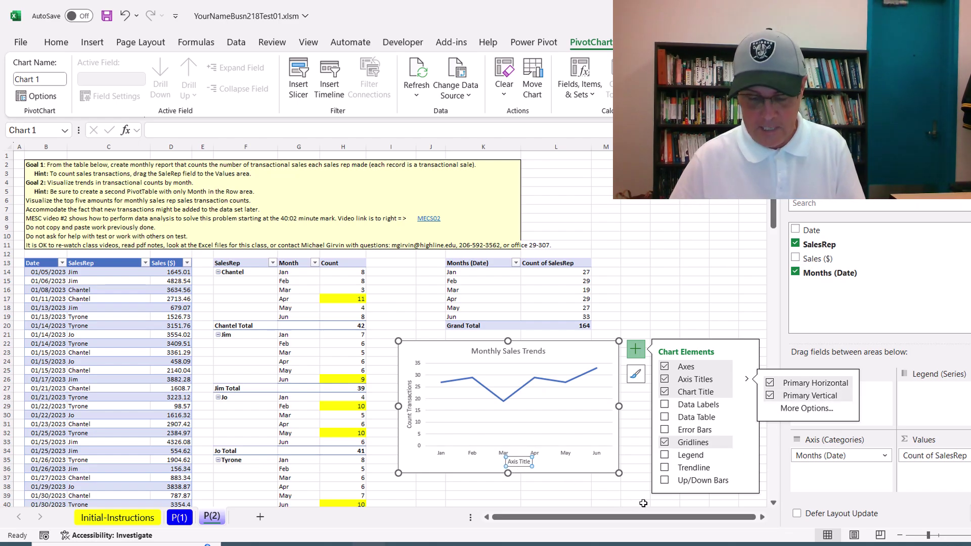
key("Delete")
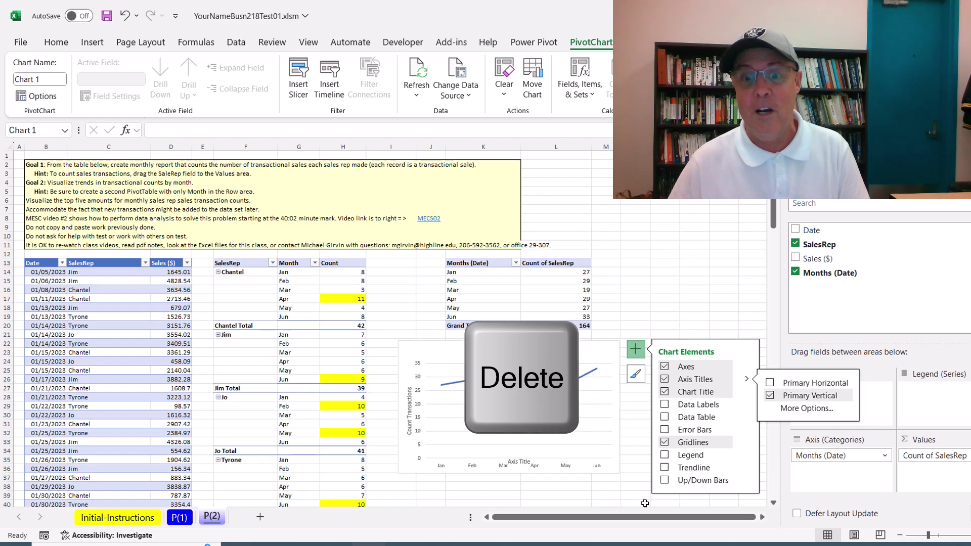